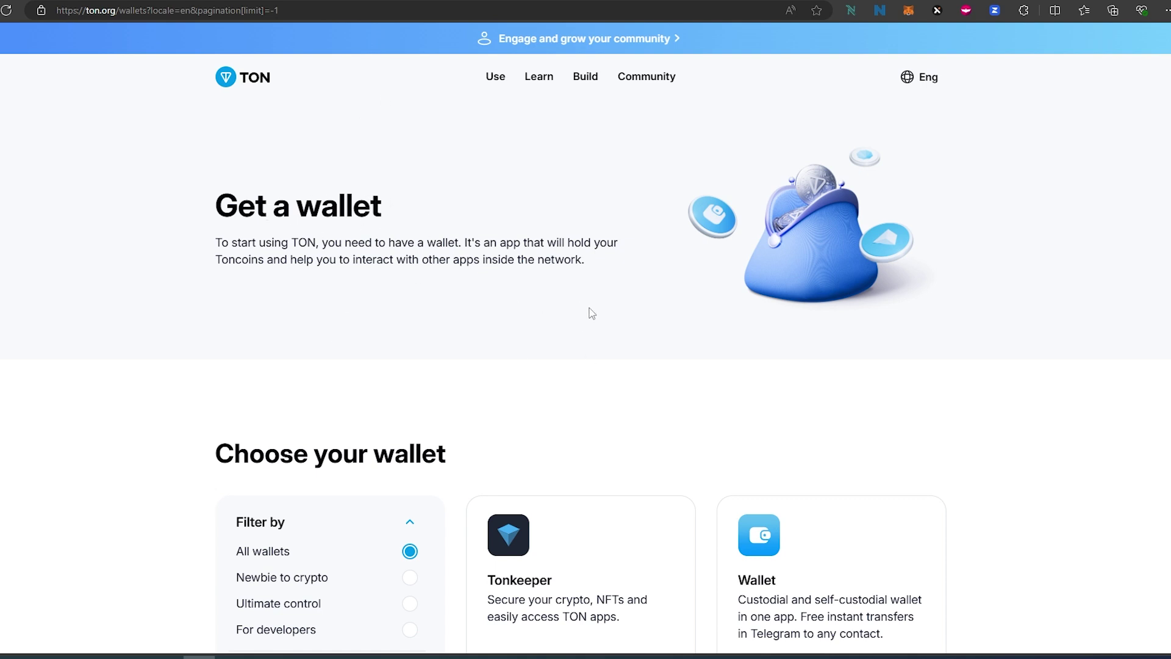
- Open the Tonkeeper card under Choose your wallet to reach tonkeeper.com
{"action": "scroll", "coordinate": [592, 312], "scroll_direction": "down", "scroll_amount": 3}
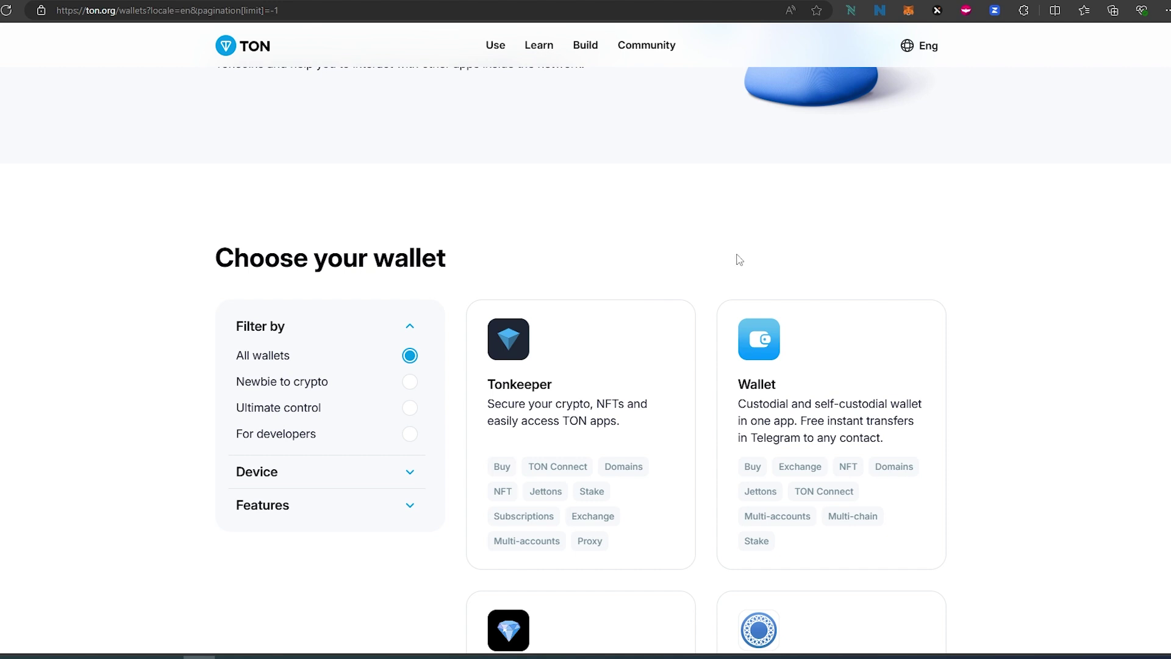
{"action": "left_click", "coordinate": [534, 399]}
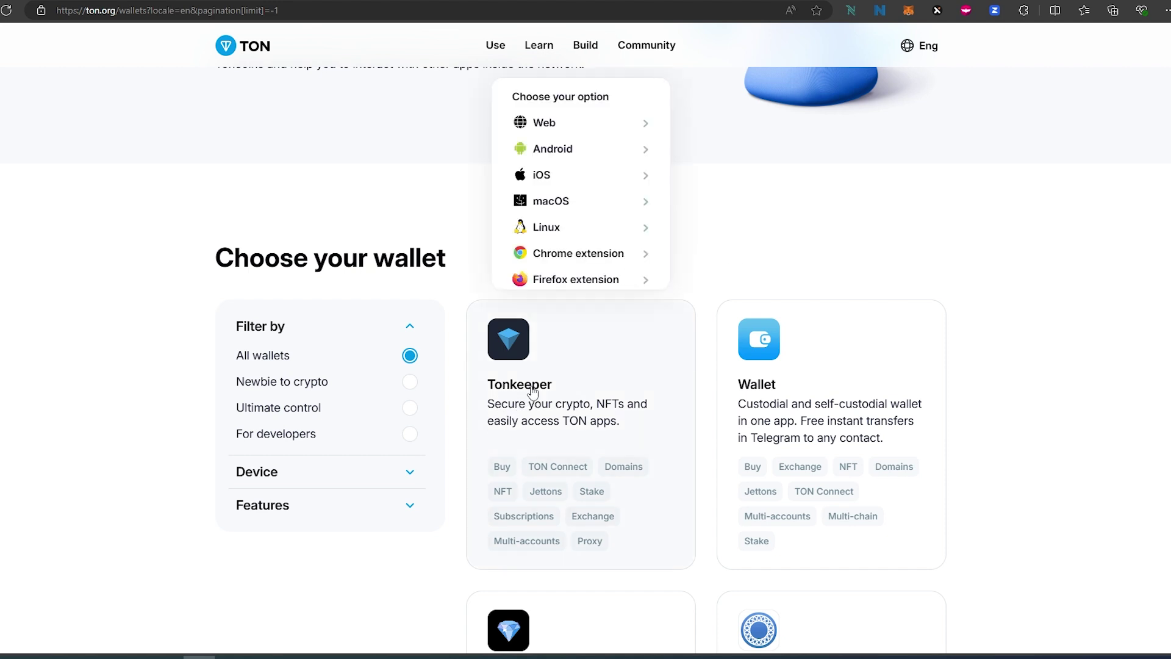
{"action": "scroll", "coordinate": [532, 394], "scroll_direction": "up", "scroll_amount": 1}
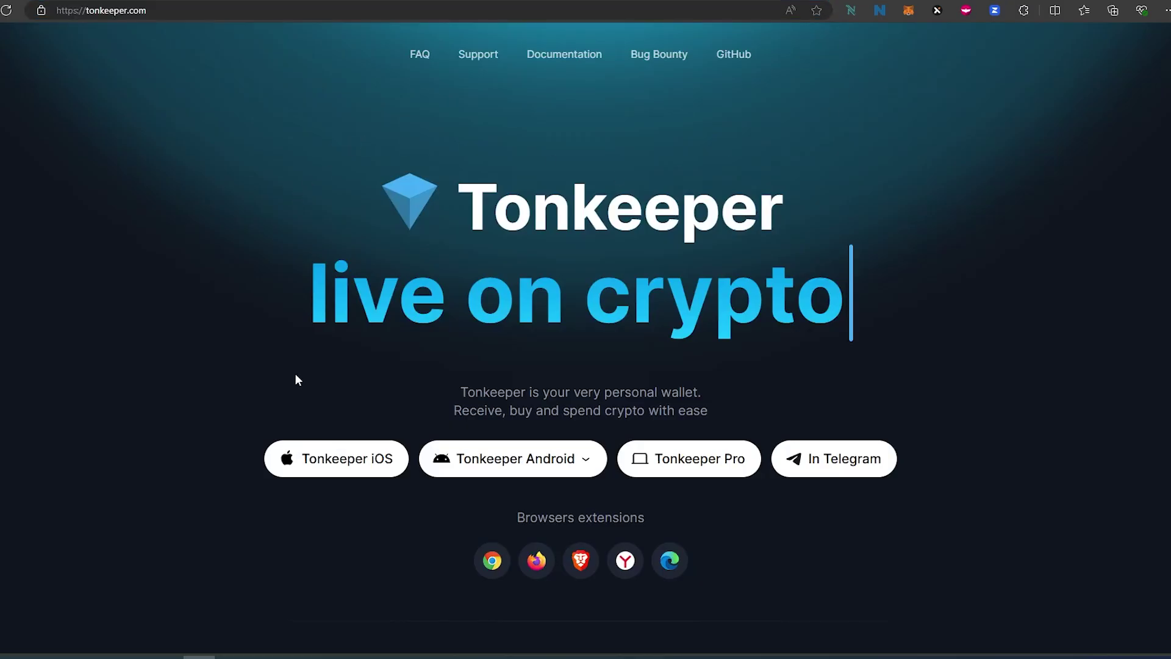
{"action": "mouse_move", "coordinate": [440, 456]}
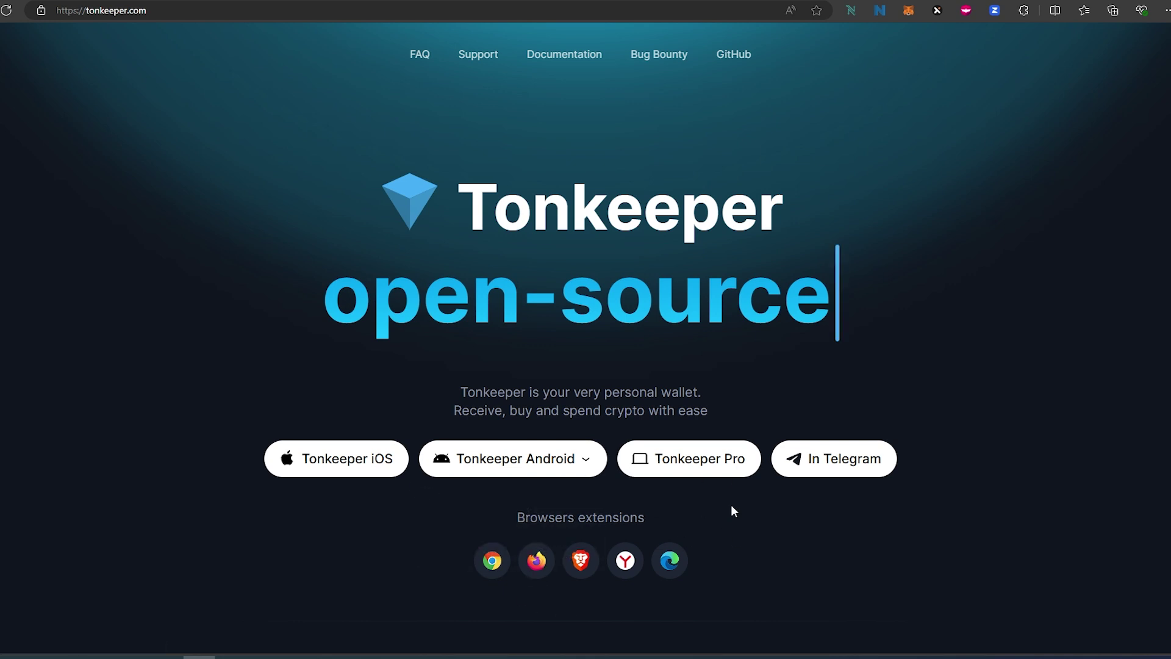
- Add the 'Tonkeeper — wallet for TON' extension from the Chrome Web Store and pin it to the toolbar
{"action": "left_click", "coordinate": [674, 561]}
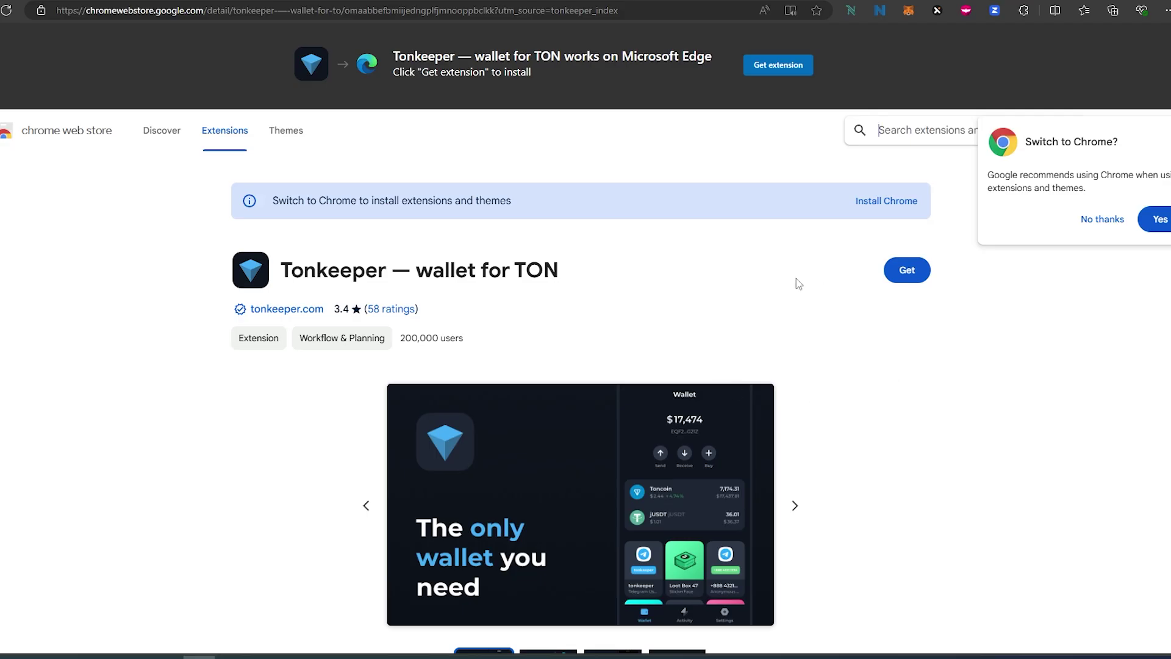
{"action": "left_click", "coordinate": [905, 275]}
{"action": "left_click", "coordinate": [617, 135]}
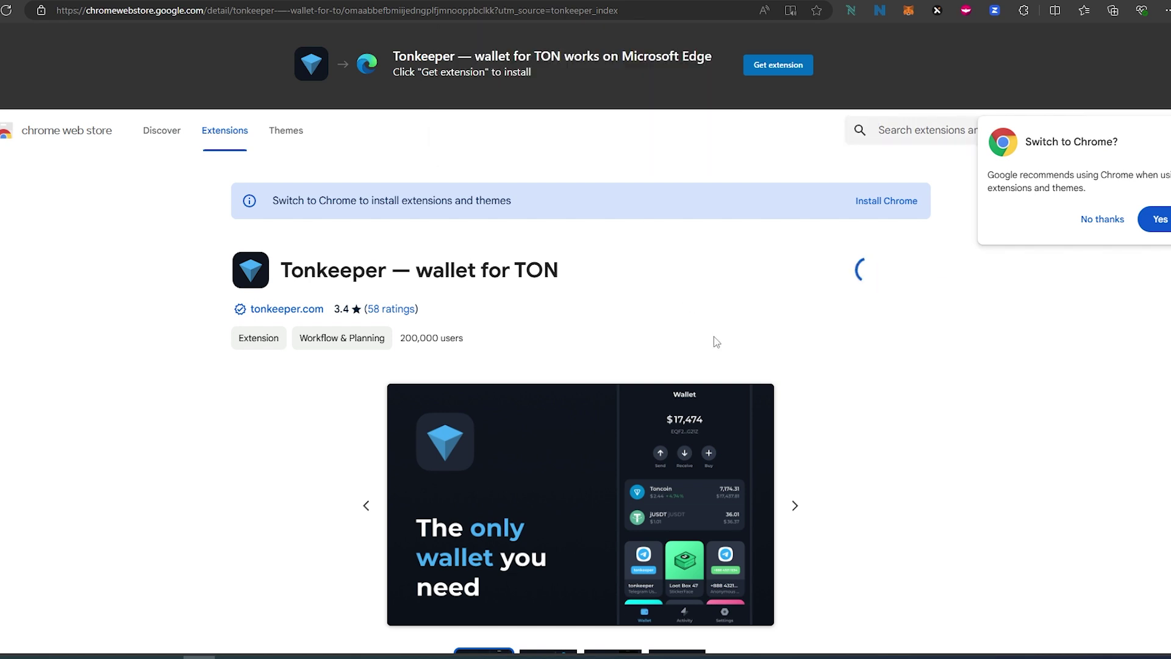
{"action": "left_click", "coordinate": [1023, 11]}
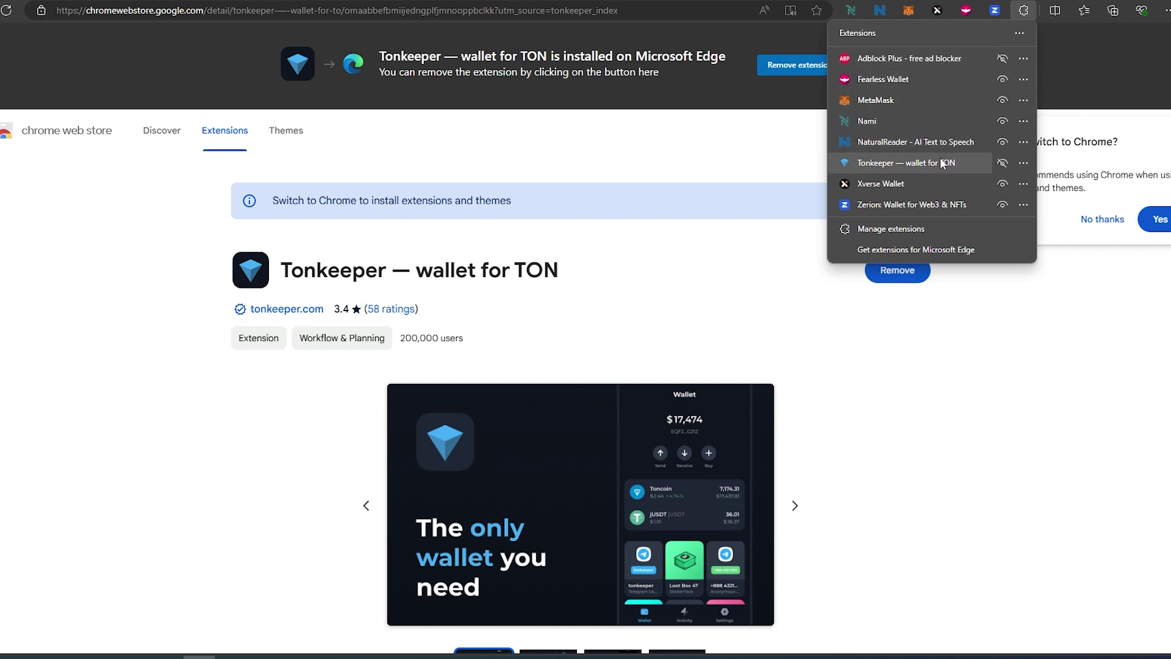
{"action": "left_click", "coordinate": [1003, 164]}
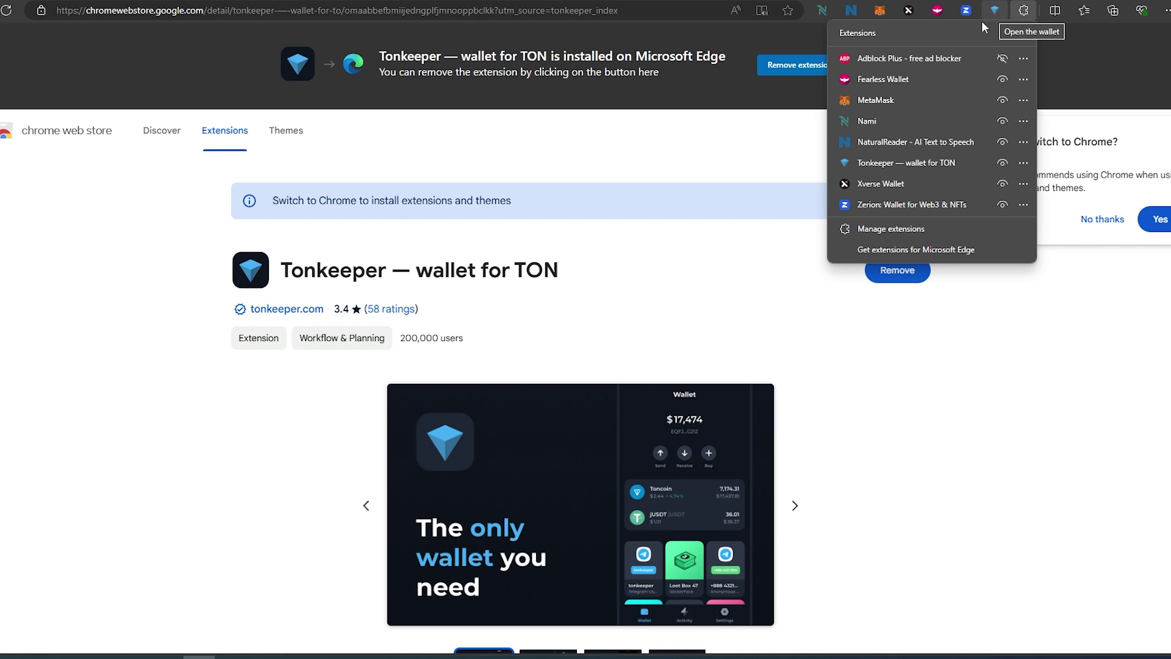
- Launch Tonkeeper from the toolbar, press Get started and choose New Wallet
{"action": "left_click", "coordinate": [991, 18]}
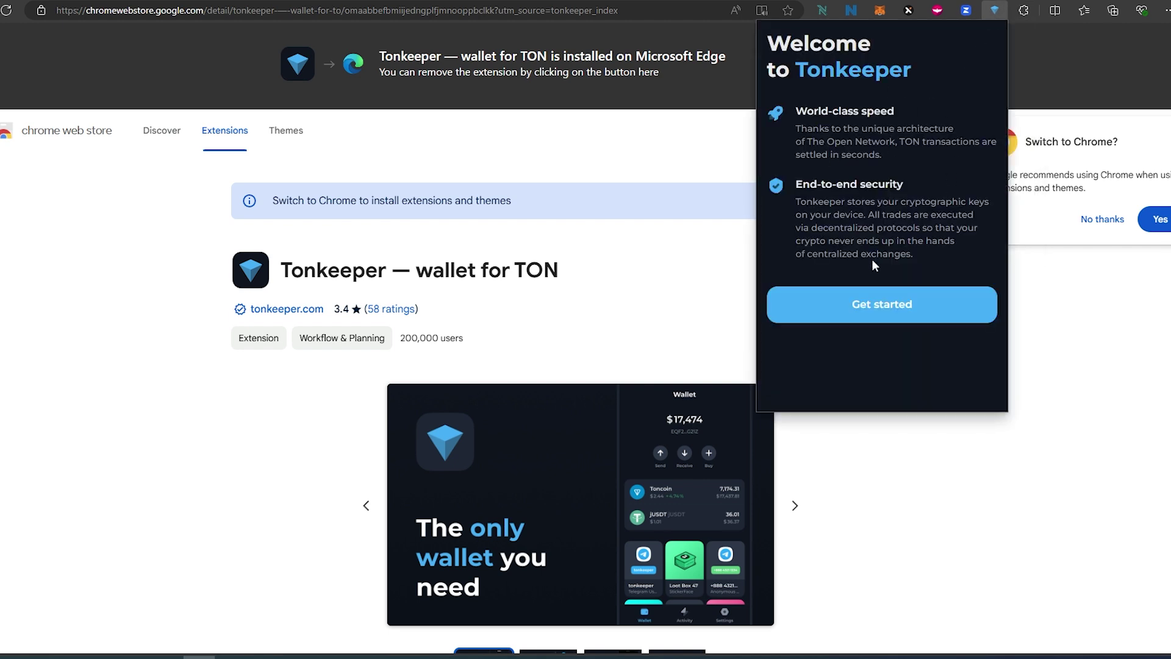
{"action": "left_click", "coordinate": [878, 308]}
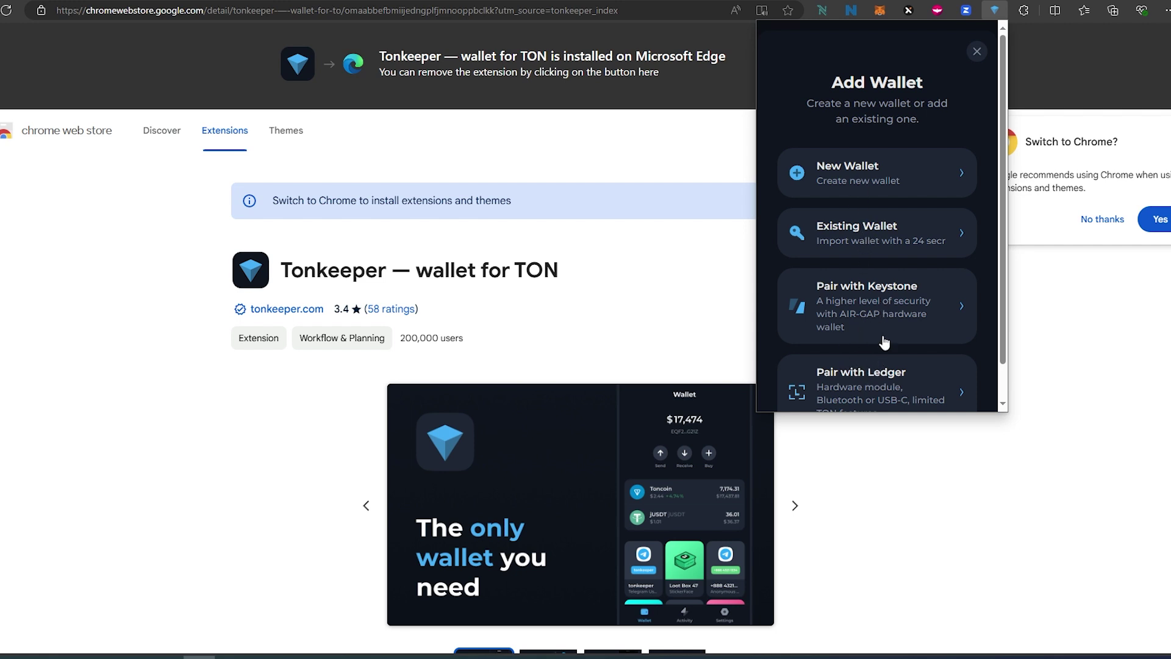
{"action": "left_click", "coordinate": [867, 182]}
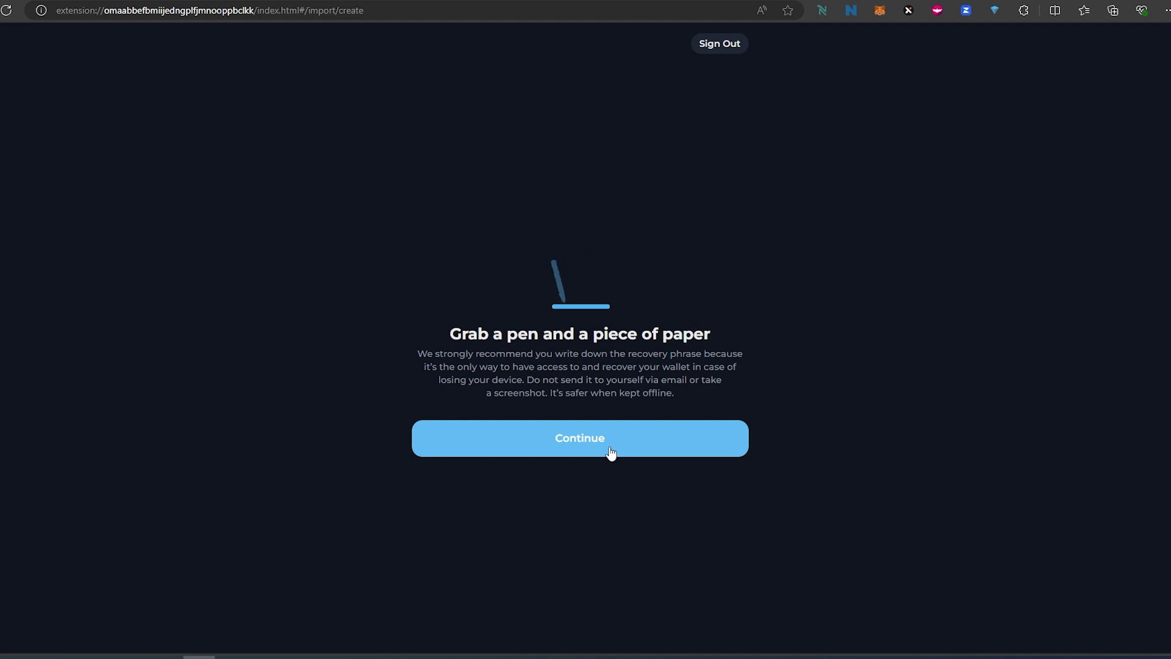
{"action": "left_click", "coordinate": [610, 453]}
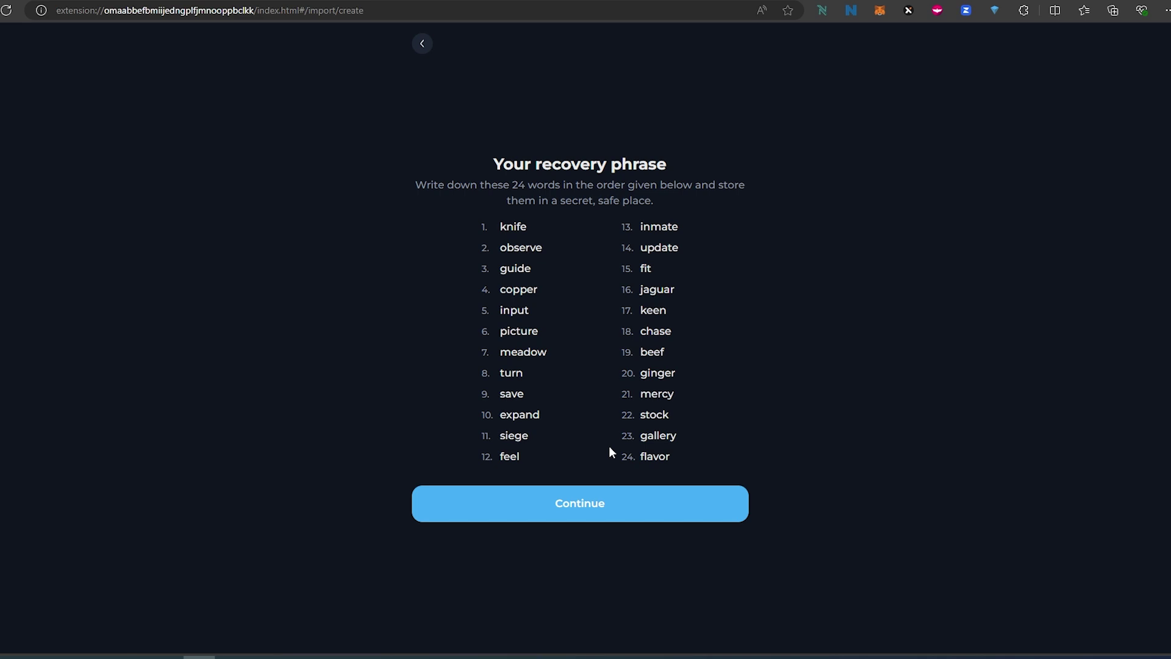
{"action": "left_click", "coordinate": [569, 502]}
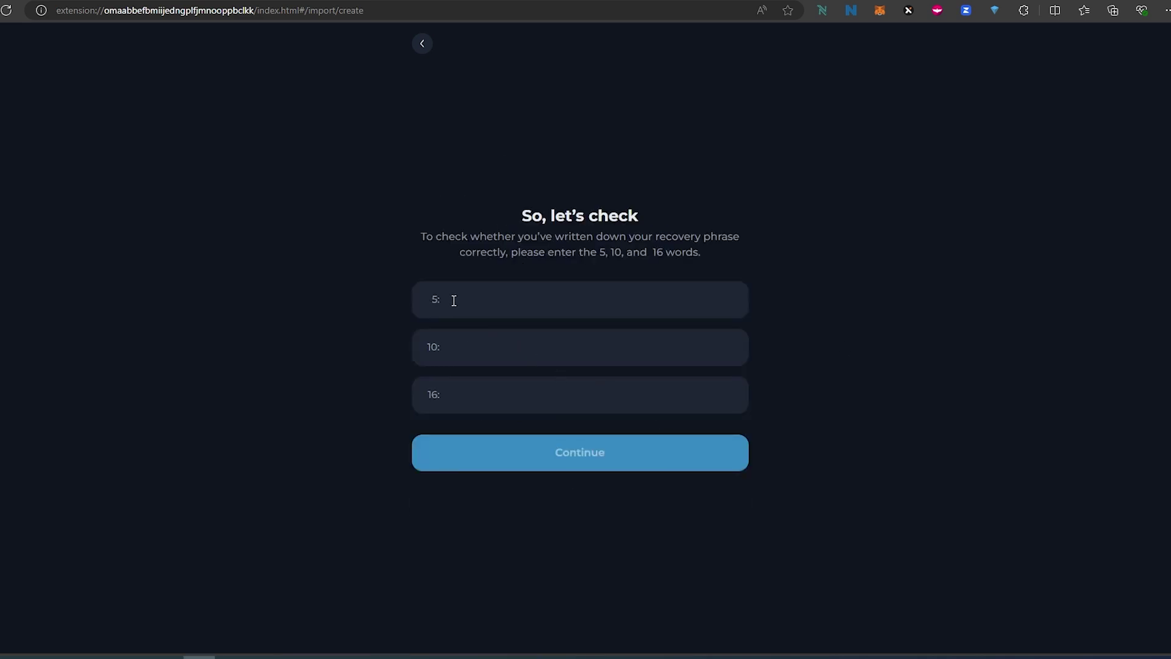
{"action": "left_click", "coordinate": [500, 305]}
{"action": "key", "text": "Tab"}
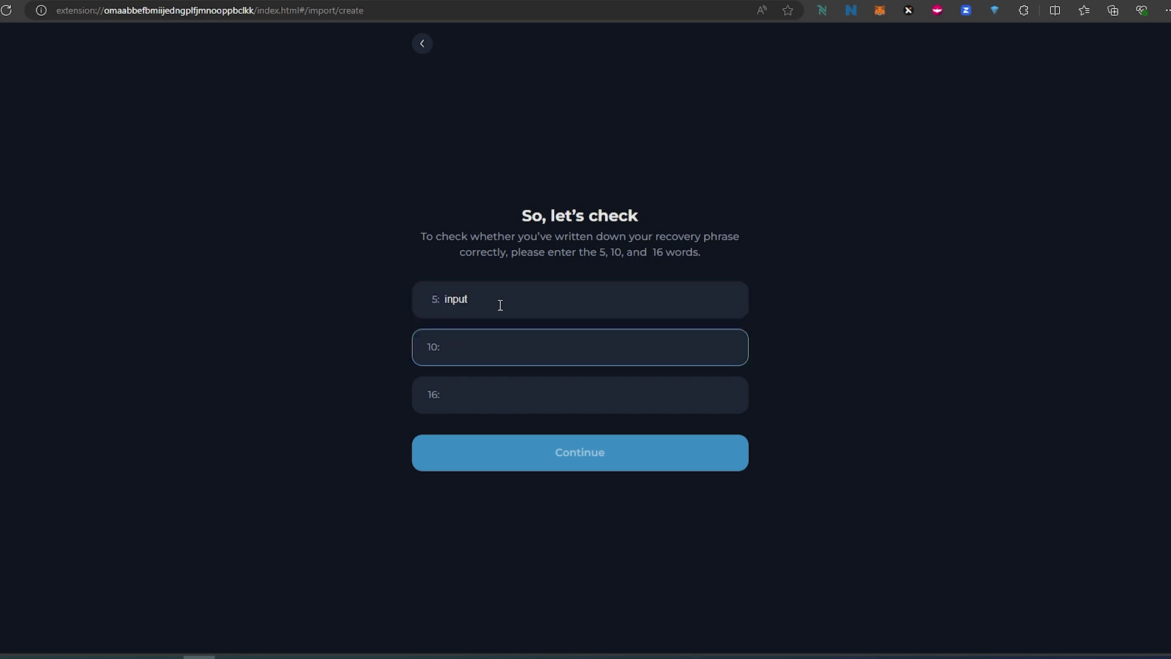
{"action": "key", "text": "Tab"}
{"action": "left_click", "coordinate": [565, 458]}
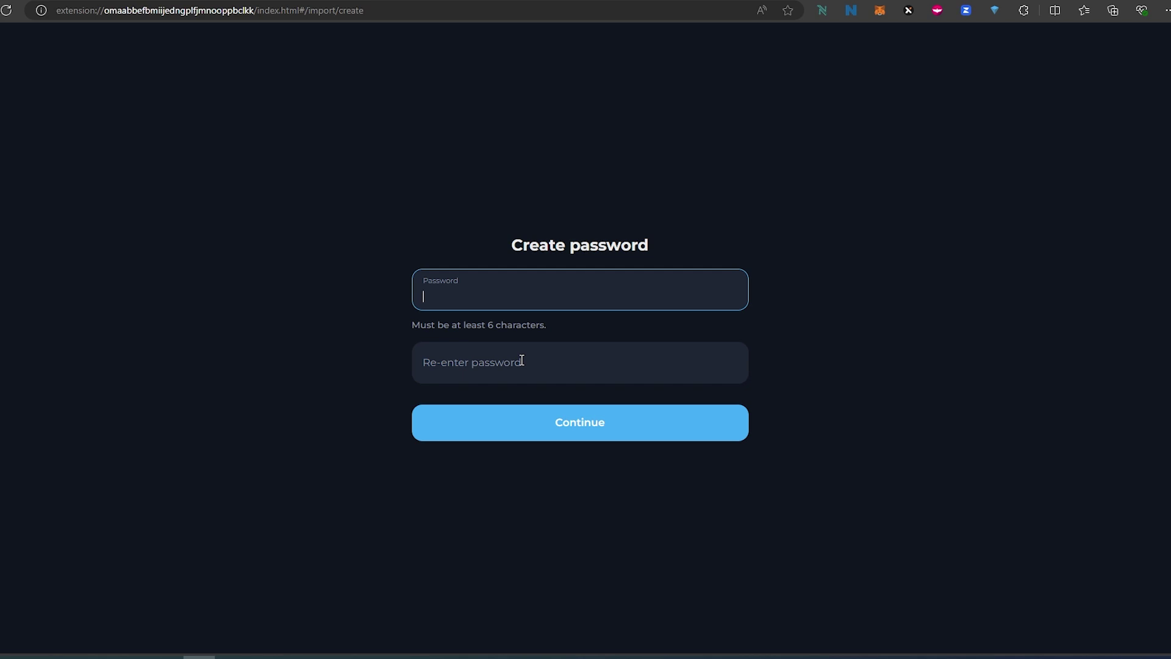
- Enter and confirm the wallet password to finish setup, then close the tab
{"action": "key", "text": "ctrl+v"}
{"action": "key", "text": "Tab"}
{"action": "key", "text": "ctrl+v"}
{"action": "left_click", "coordinate": [541, 415]}
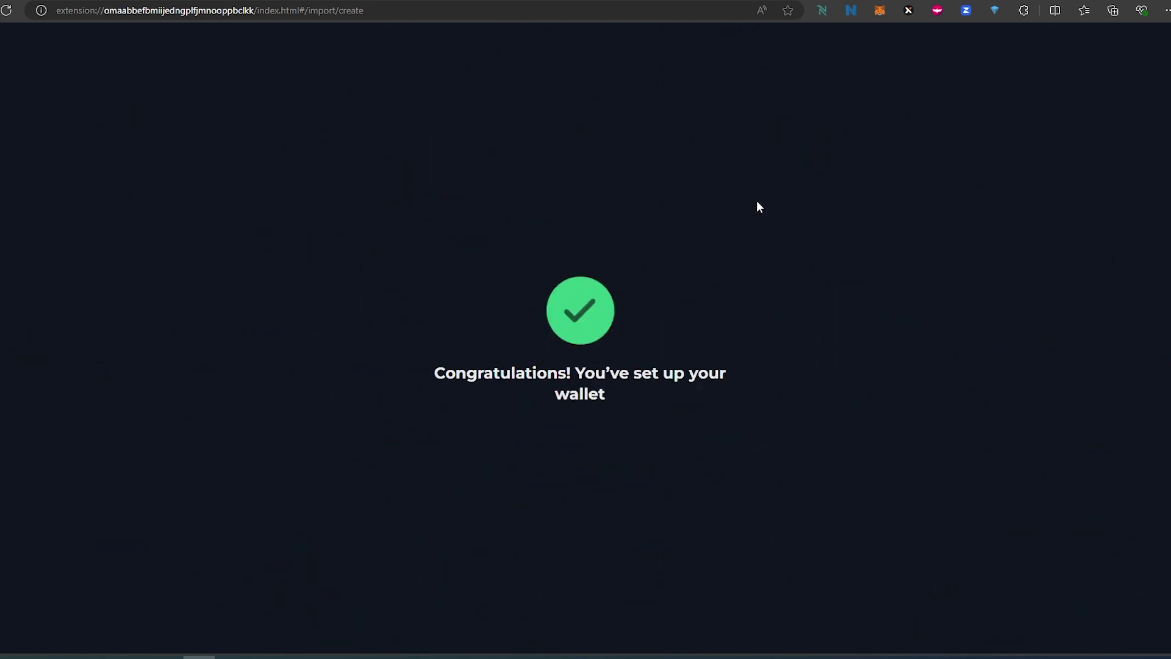
{"action": "key", "text": "ctrl+w"}
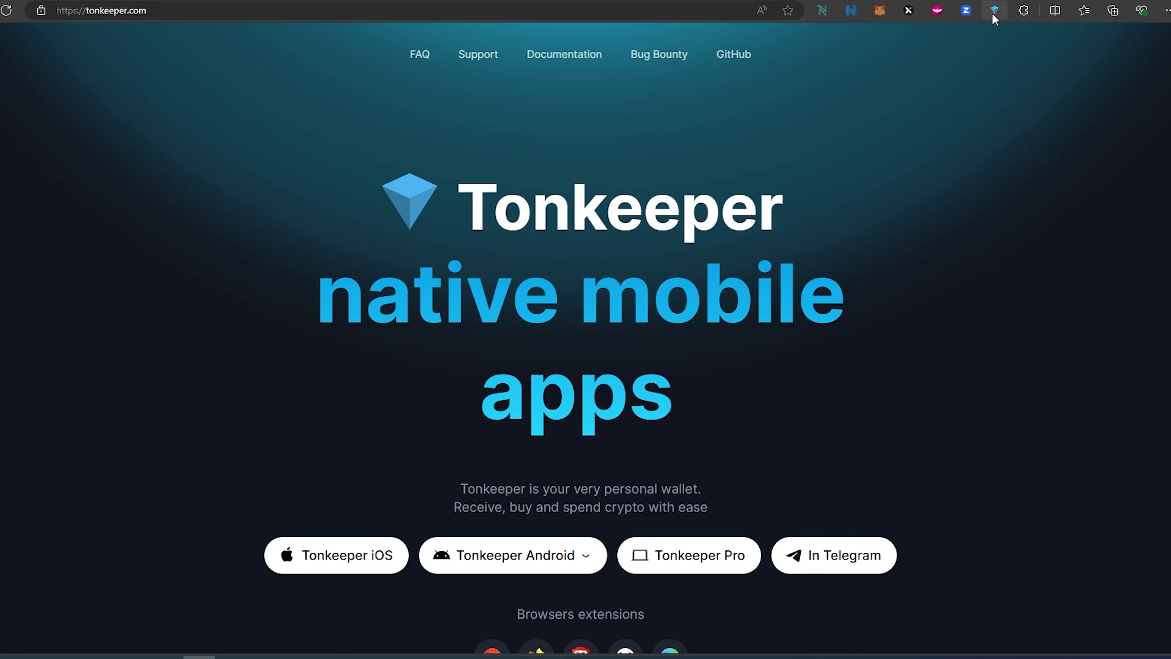
- Open the funded Tonkeeper wallet in the other browser, showing 4.65 TON (about $34.41) and an NFT
{"action": "left_click", "coordinate": [994, 11]}
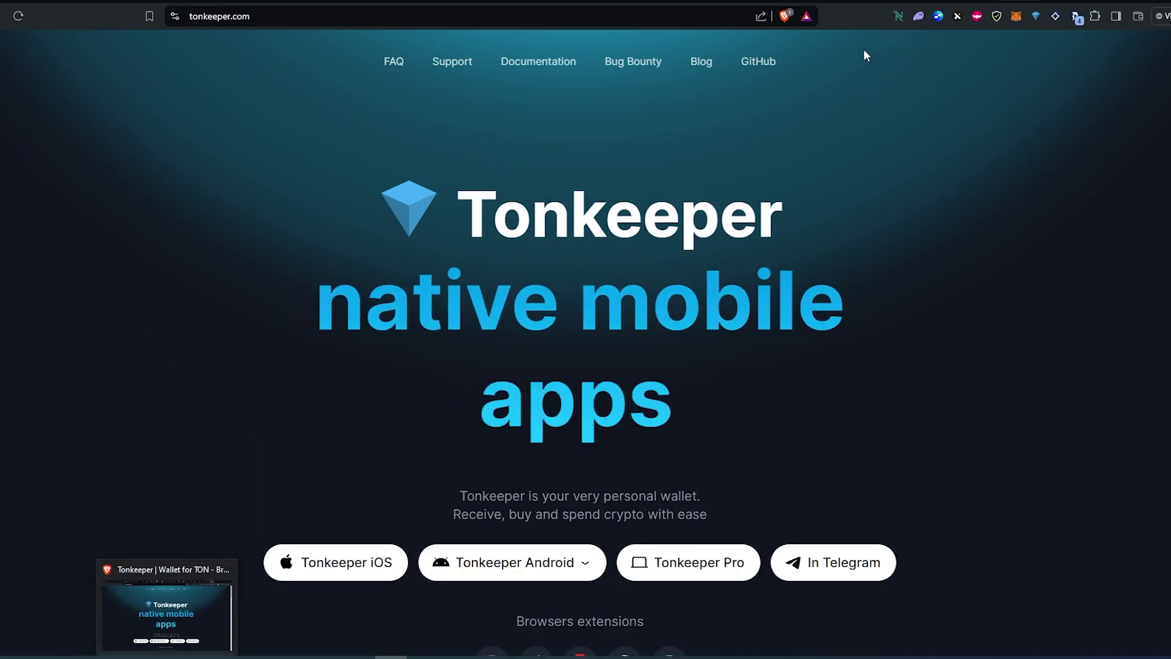
{"action": "left_click", "coordinate": [1035, 16]}
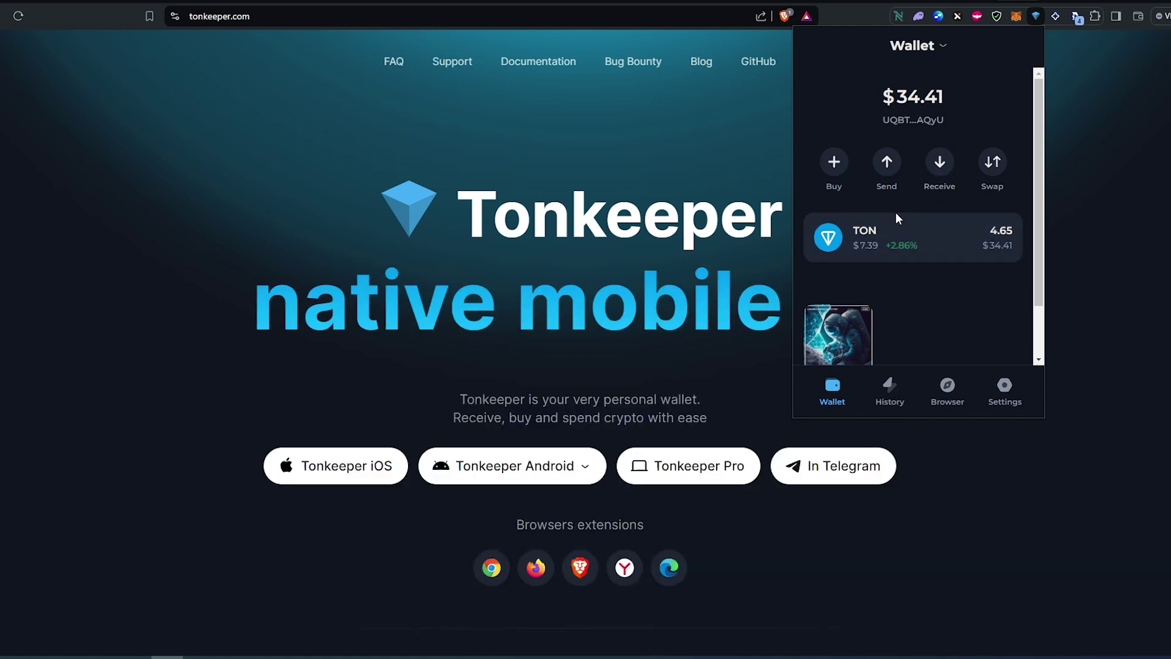
{"action": "scroll", "coordinate": [896, 217], "scroll_direction": "down", "scroll_amount": 2}
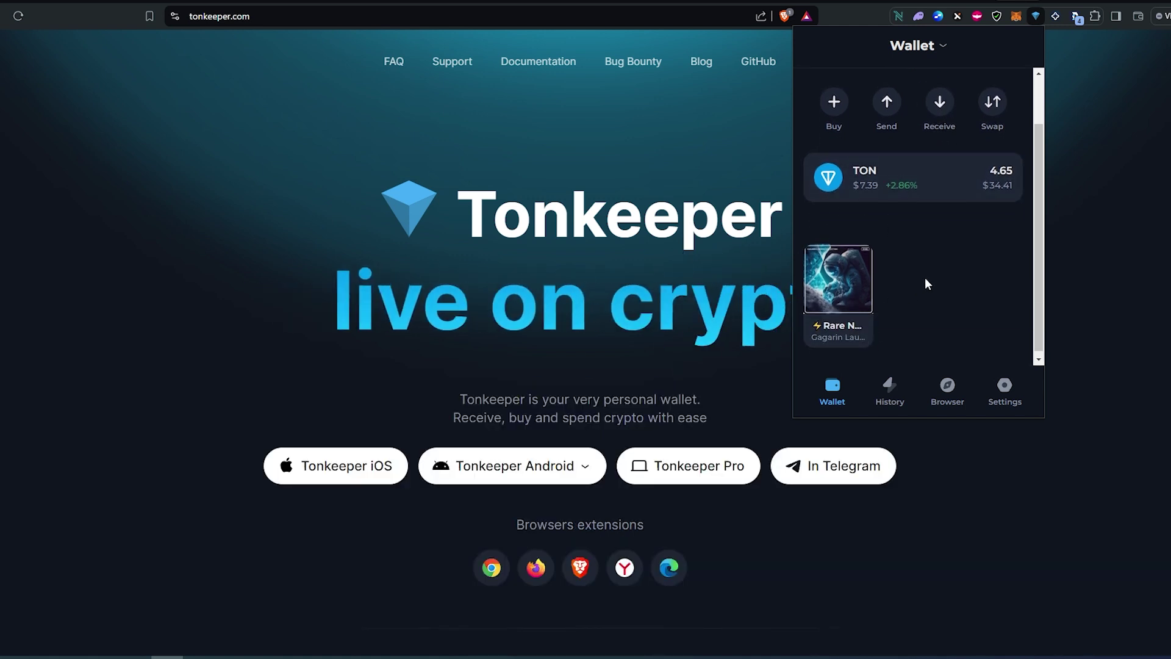
{"action": "scroll", "coordinate": [924, 283], "scroll_direction": "up", "scroll_amount": 2}
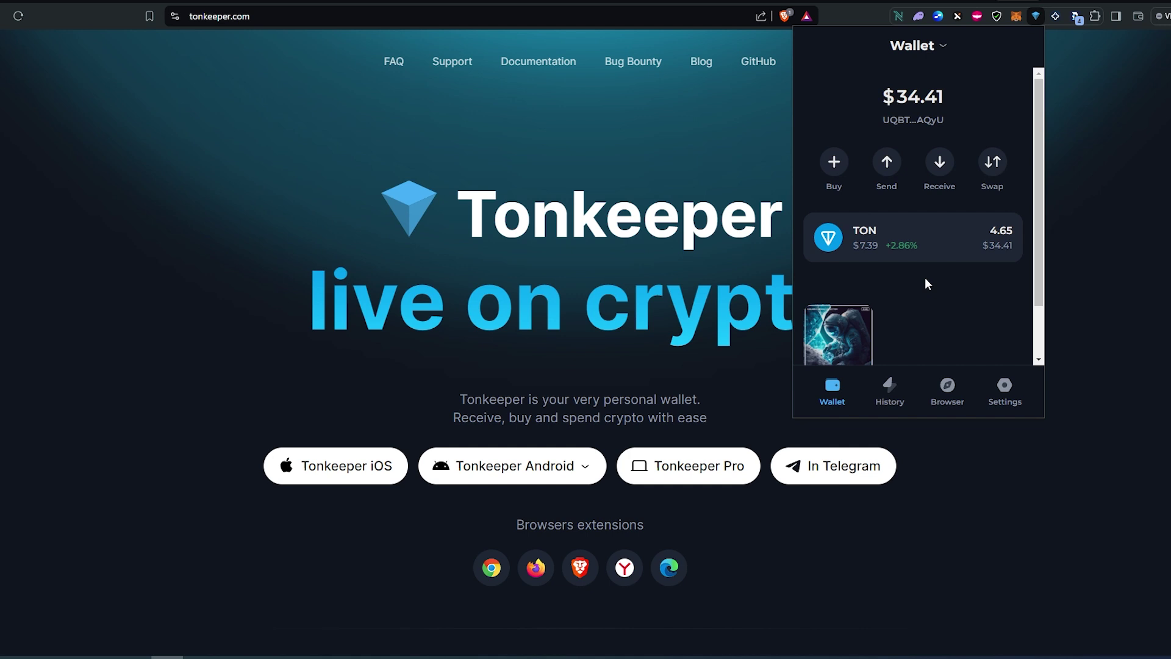
{"action": "scroll", "coordinate": [925, 280], "scroll_direction": "down", "scroll_amount": 2}
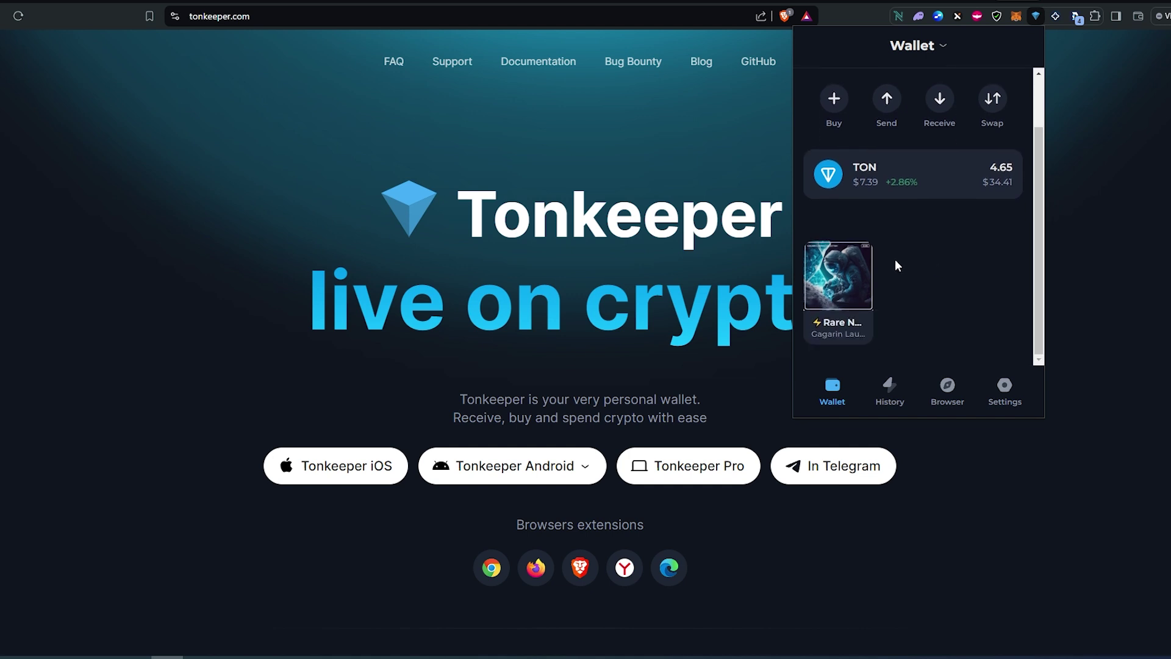
{"action": "scroll", "coordinate": [907, 258], "scroll_direction": "up", "scroll_amount": 2}
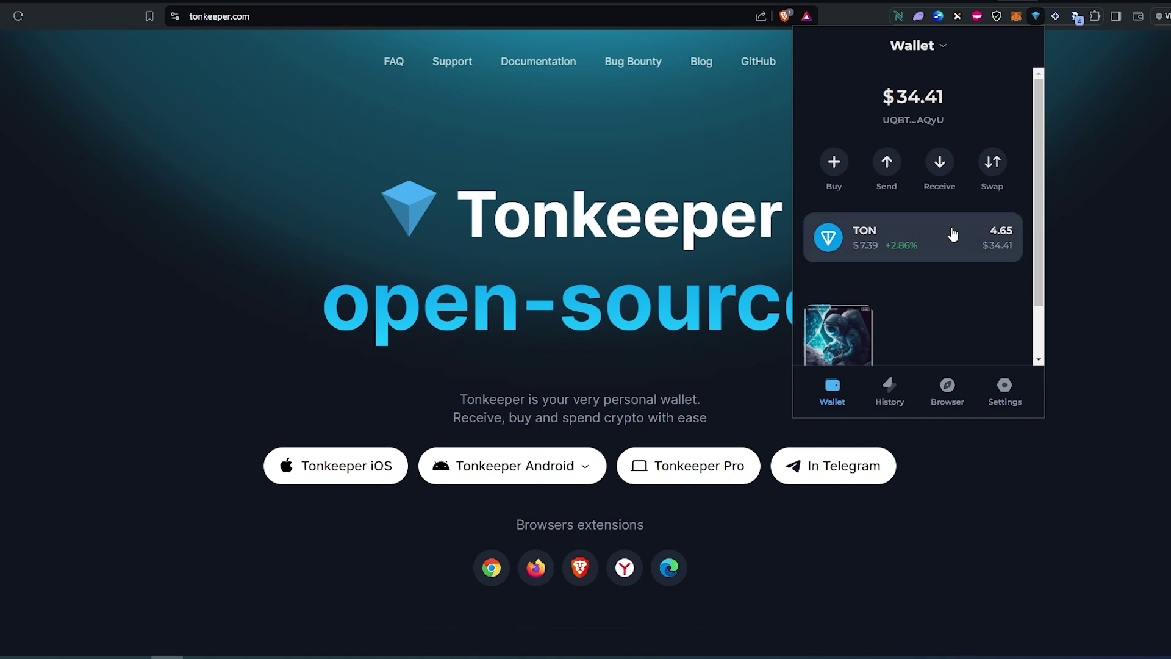
{"action": "left_click", "coordinate": [845, 173]}
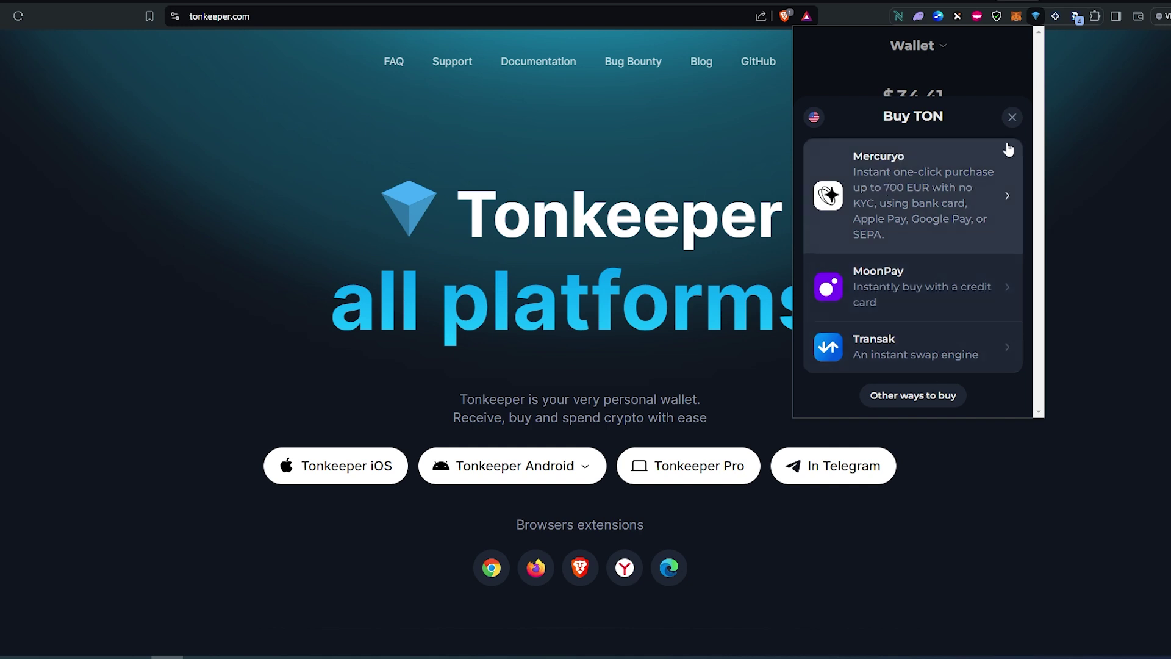
{"action": "left_click", "coordinate": [1012, 117]}
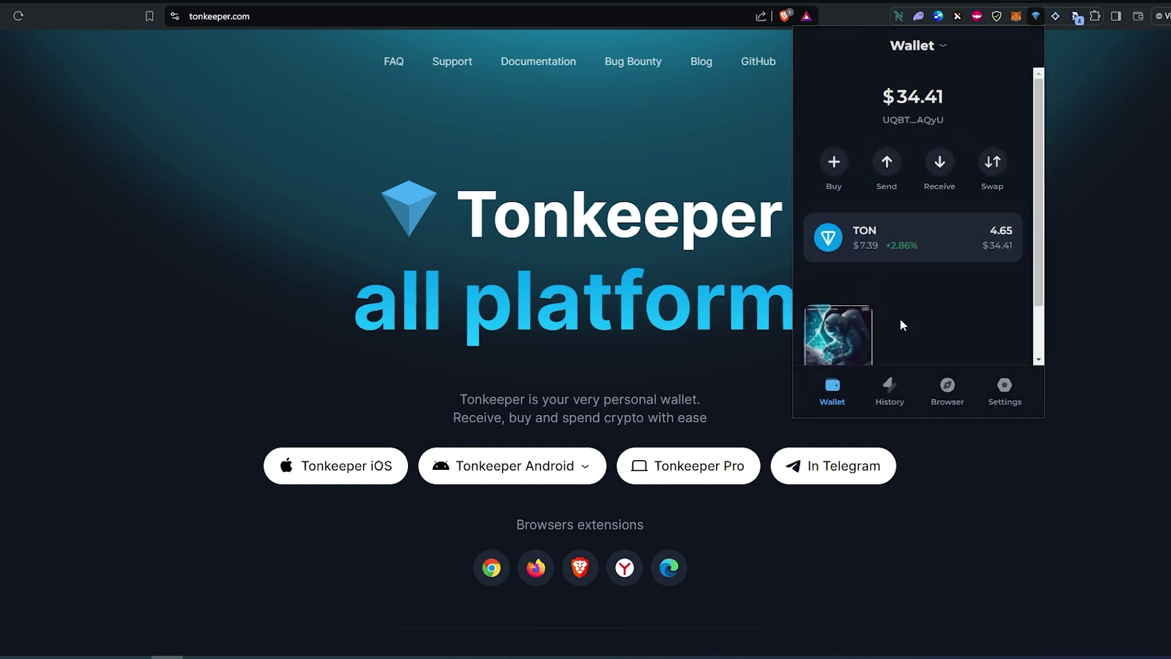
- Leave the Send recipient form and show the Receive Toncoin QR code and address
{"action": "left_click", "coordinate": [892, 162]}
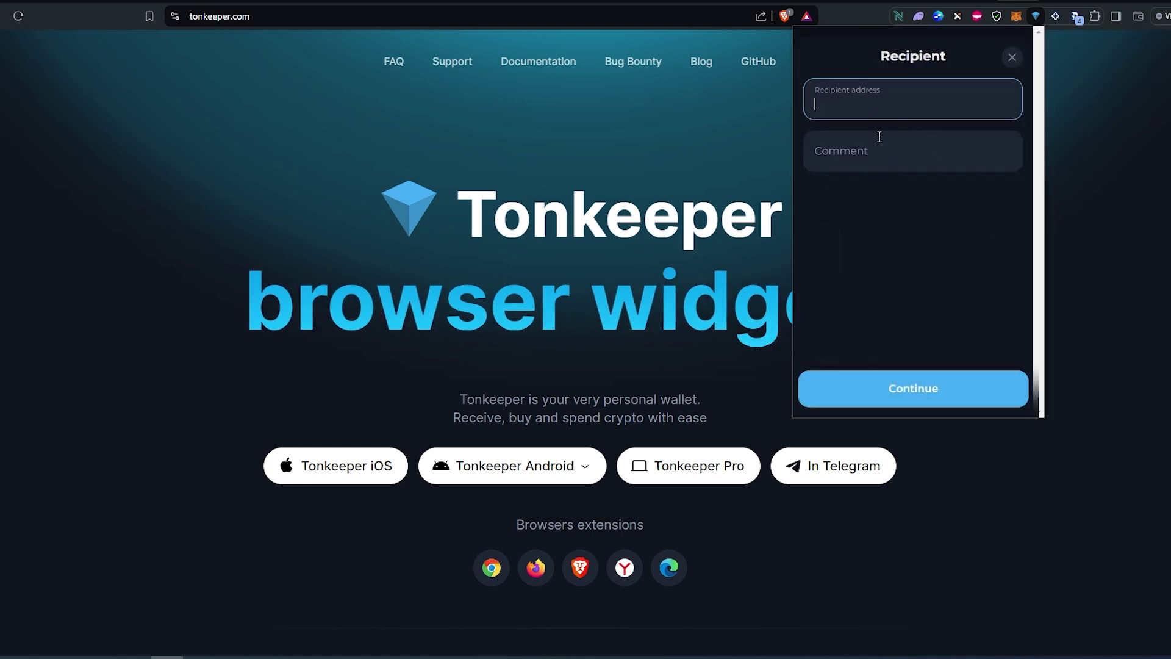
{"action": "left_click", "coordinate": [1012, 58]}
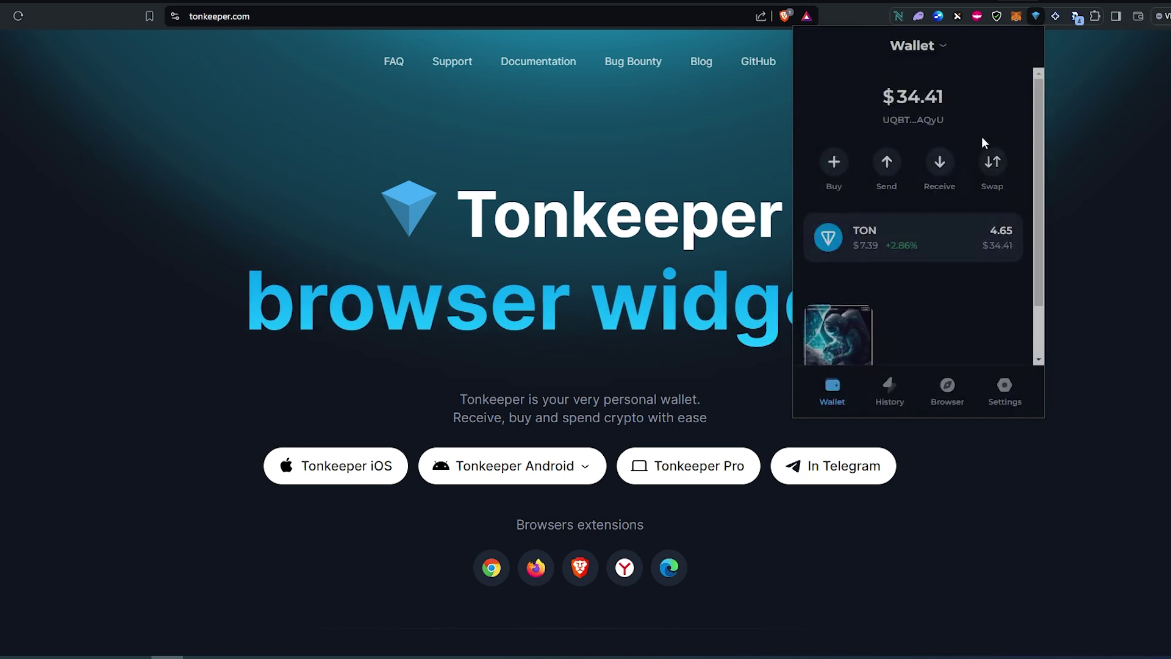
{"action": "left_click", "coordinate": [934, 161]}
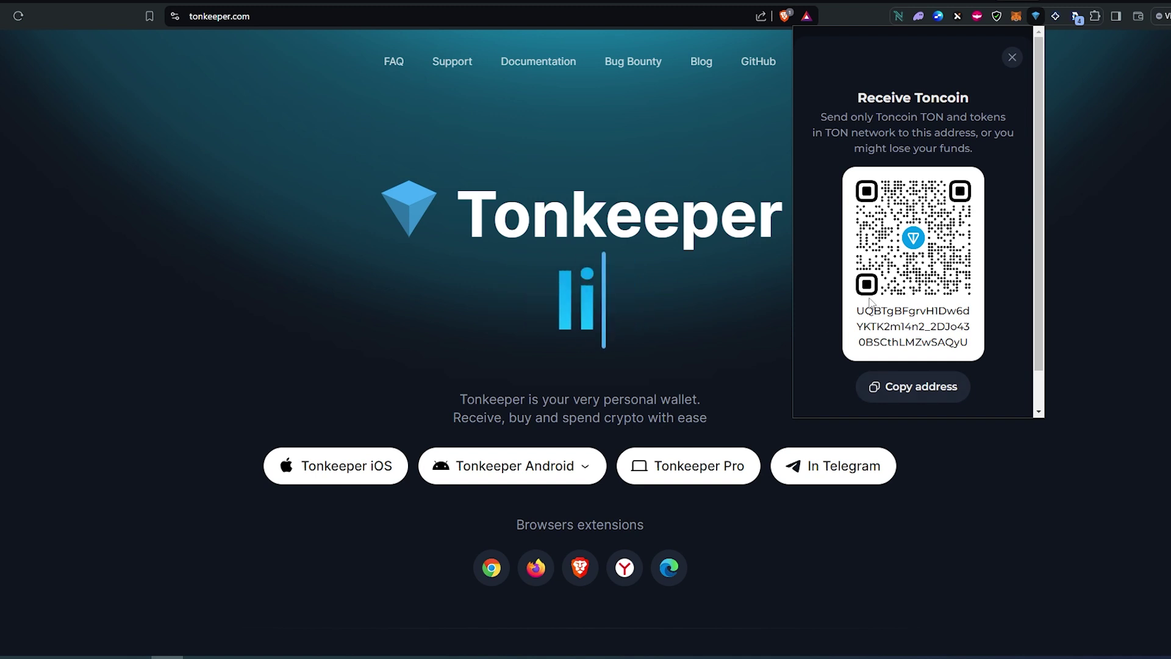
- Browse the receive-token list in Tonkeeper's Swap form, then close back to the wallet overview
{"action": "left_click", "coordinate": [1012, 59]}
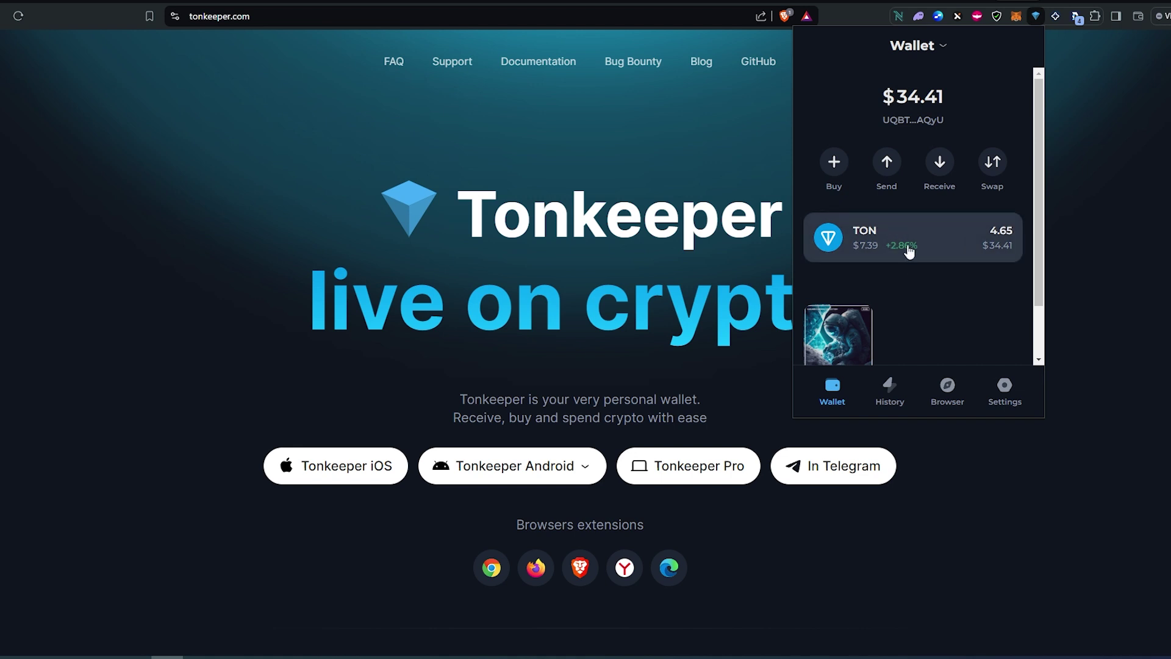
{"action": "left_click", "coordinate": [989, 163]}
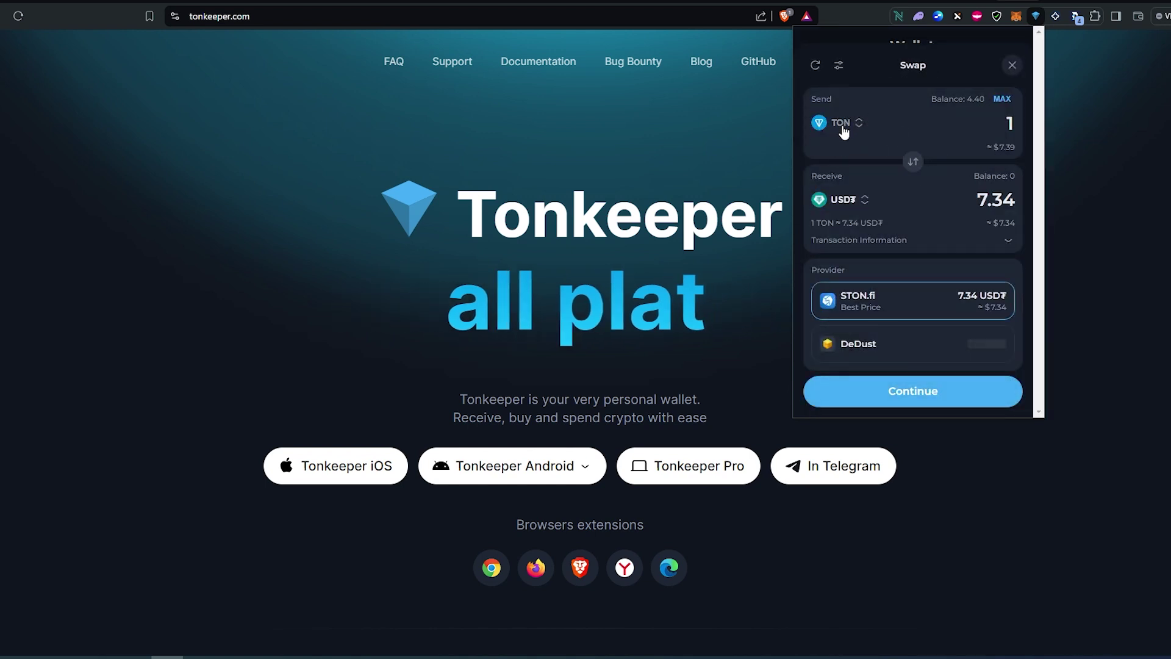
{"action": "left_click", "coordinate": [863, 201]}
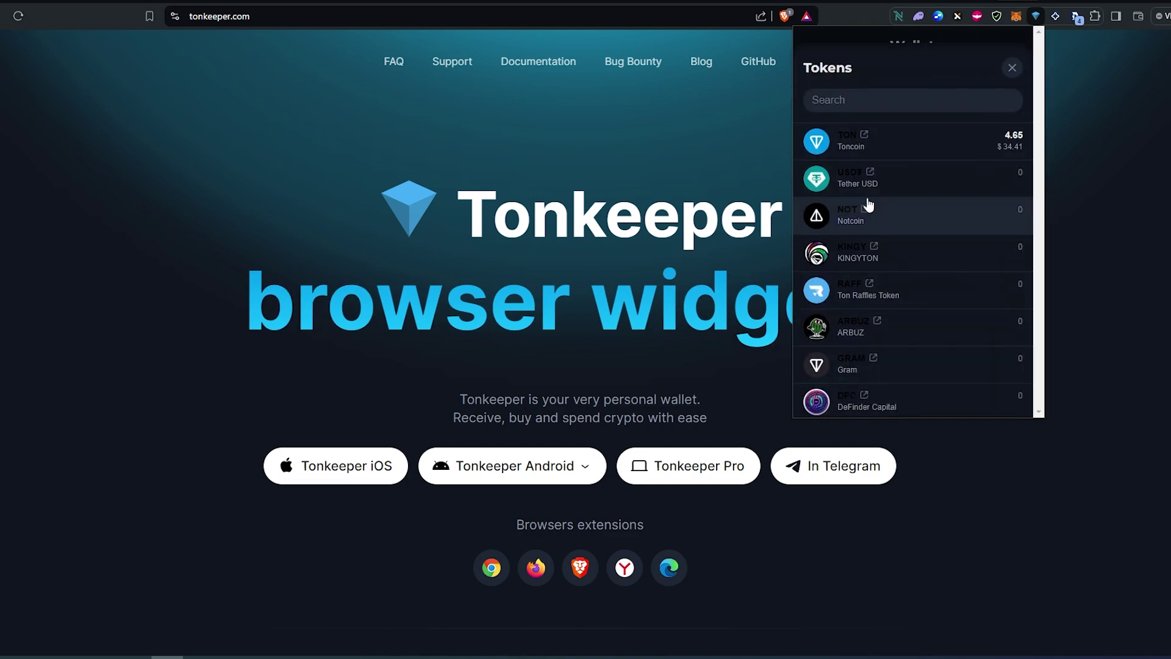
{"action": "scroll", "coordinate": [880, 193], "scroll_direction": "down", "scroll_amount": 1}
{"action": "scroll", "coordinate": [880, 193], "scroll_direction": "down", "scroll_amount": 5}
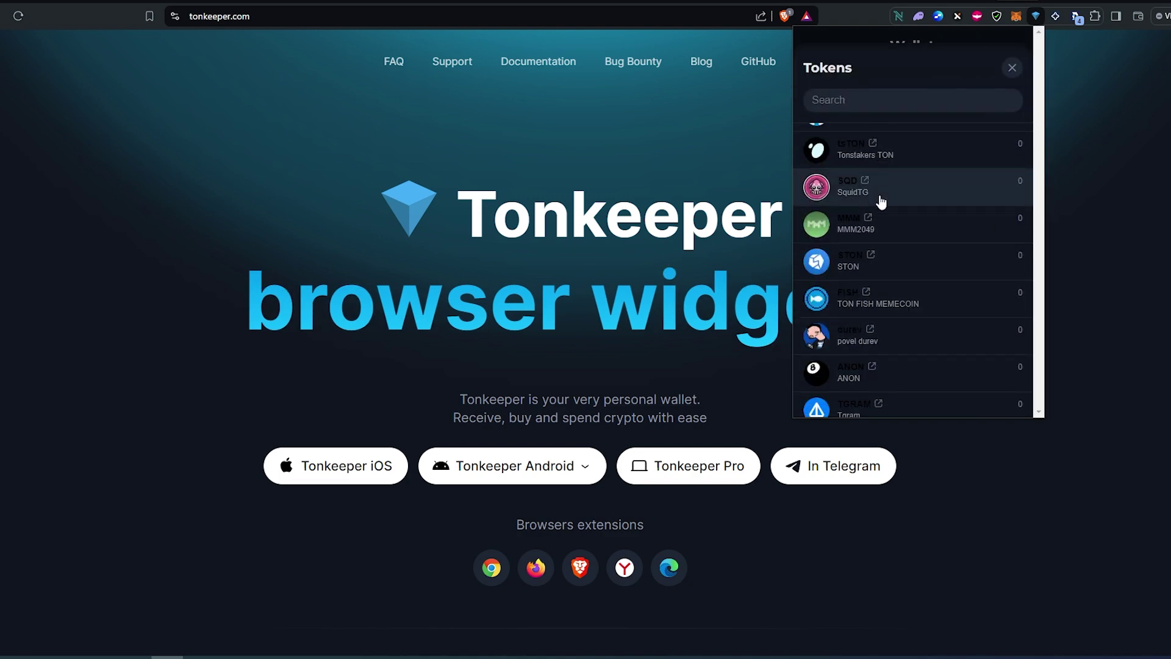
{"action": "scroll", "coordinate": [881, 182], "scroll_direction": "up", "scroll_amount": 6}
{"action": "left_click", "coordinate": [1012, 67]}
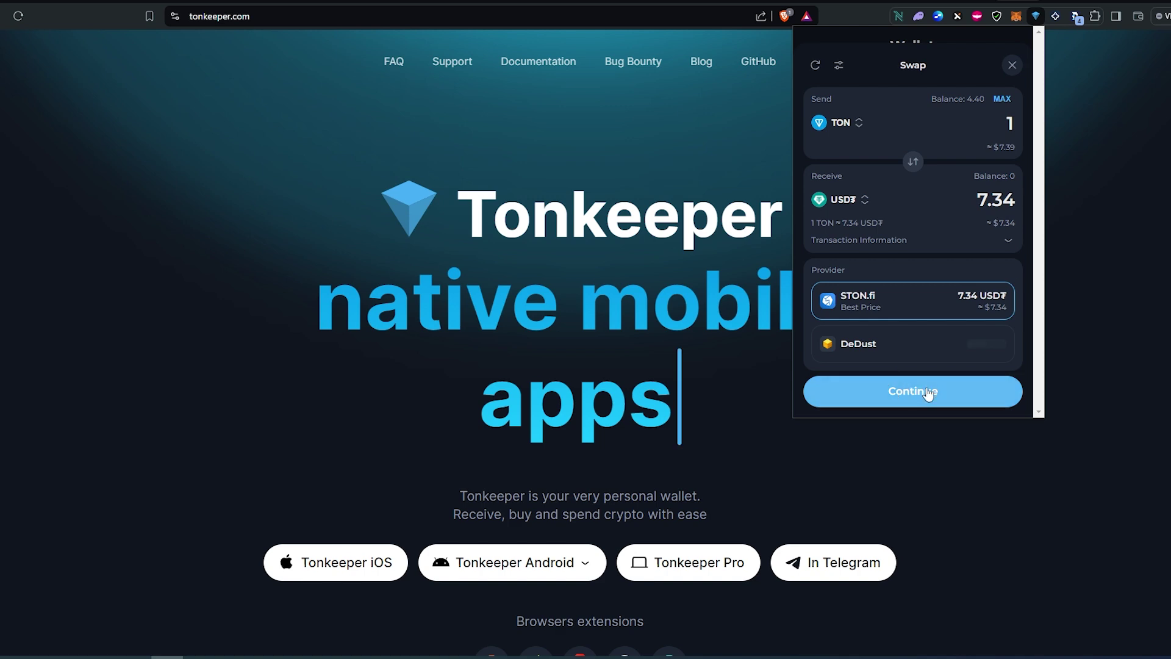
{"action": "left_click", "coordinate": [1012, 65]}
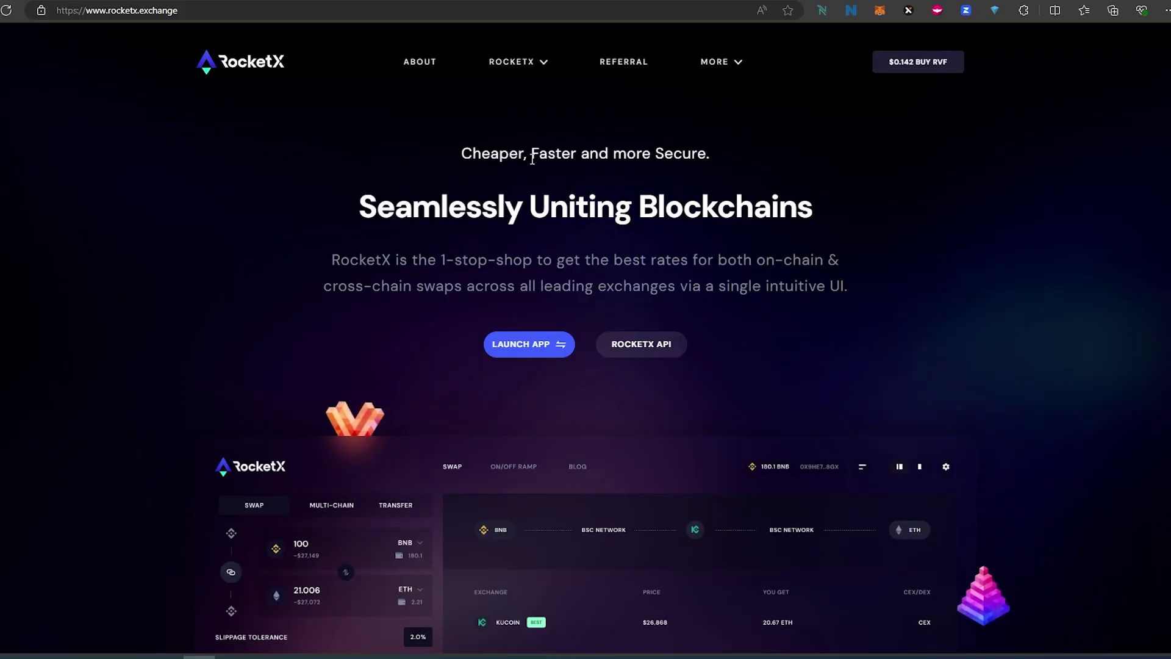
- Press LAUNCH APP on rocketx.exchange to open the swap page
{"action": "left_click", "coordinate": [537, 360]}
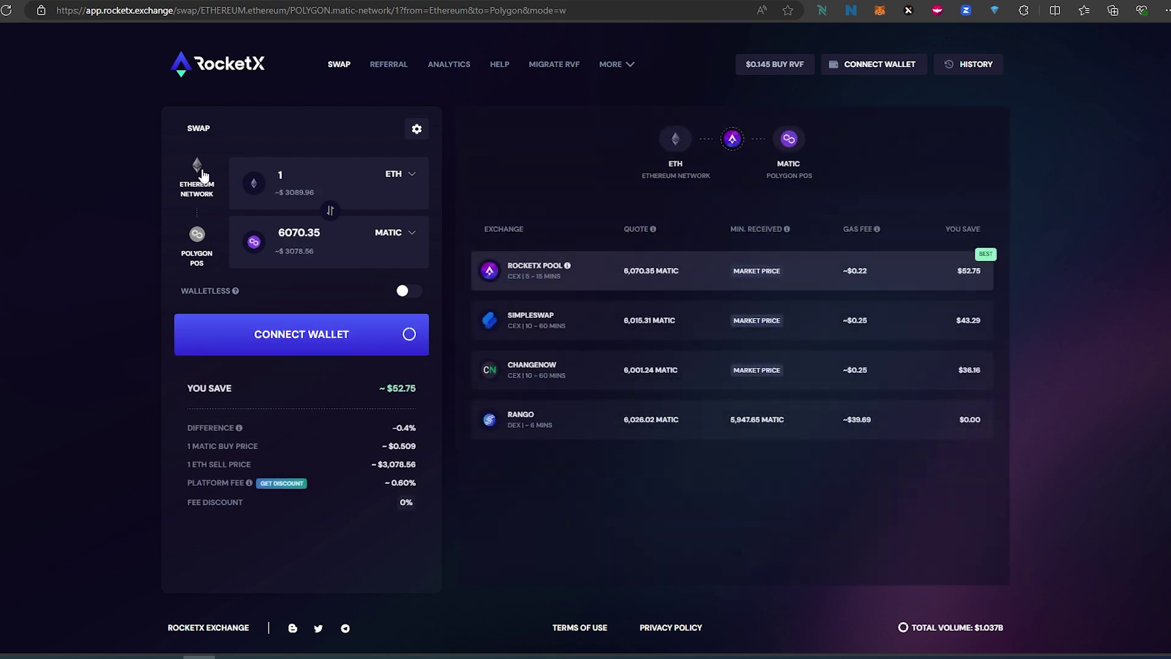
- Set the source to BNB on BNB network and the destination to TON on TON network
{"action": "left_click", "coordinate": [200, 170]}
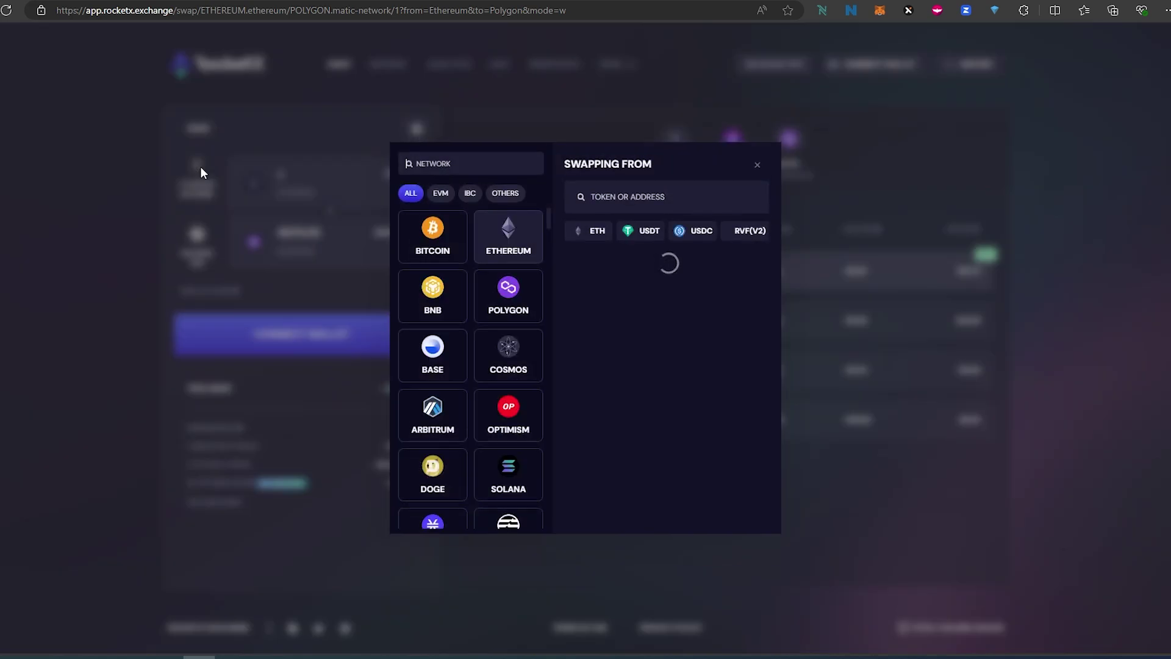
{"action": "left_click", "coordinate": [433, 295]}
{"action": "left_click", "coordinate": [588, 233]}
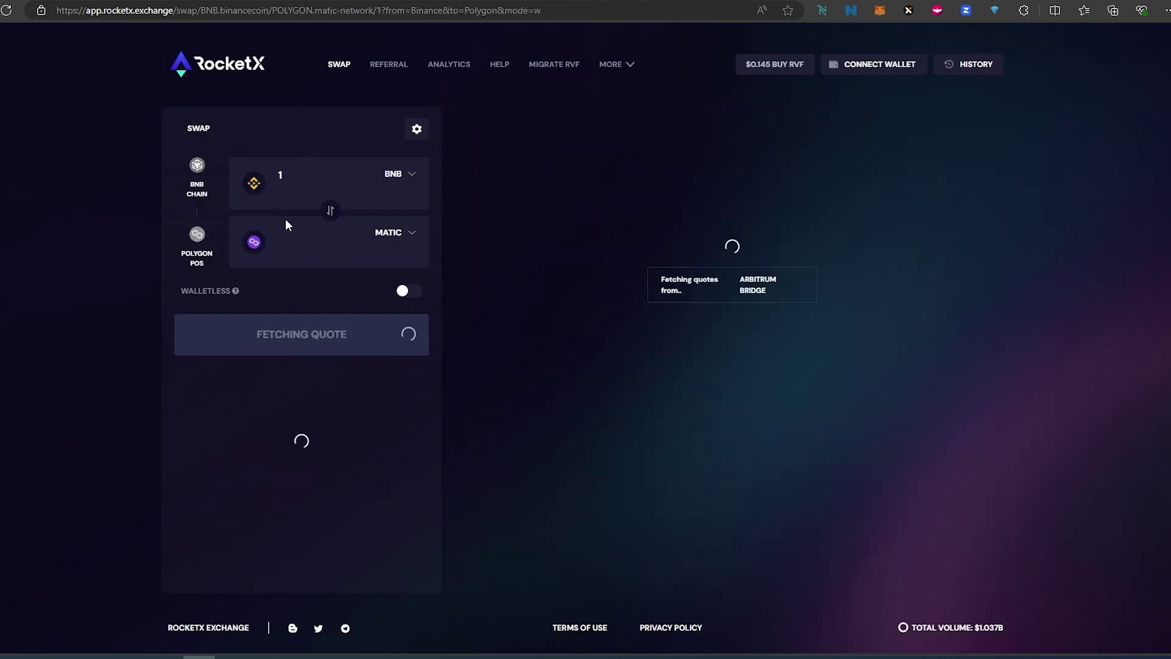
{"action": "left_click", "coordinate": [253, 244]}
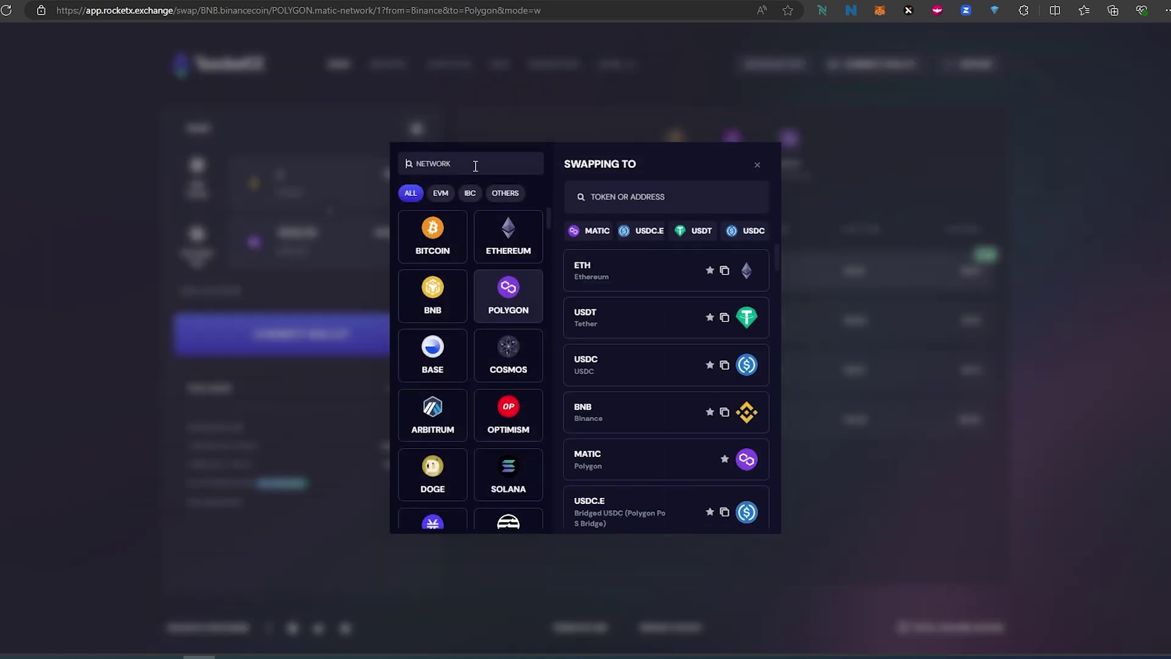
{"action": "type", "text": "ton"}
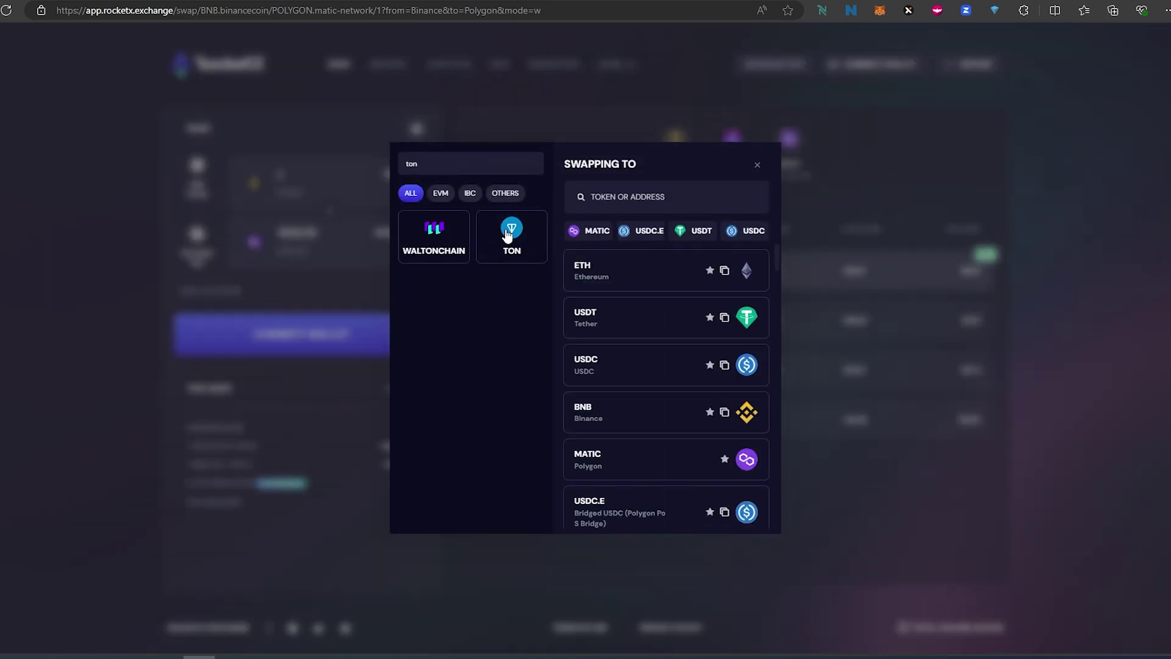
{"action": "left_click", "coordinate": [503, 235]}
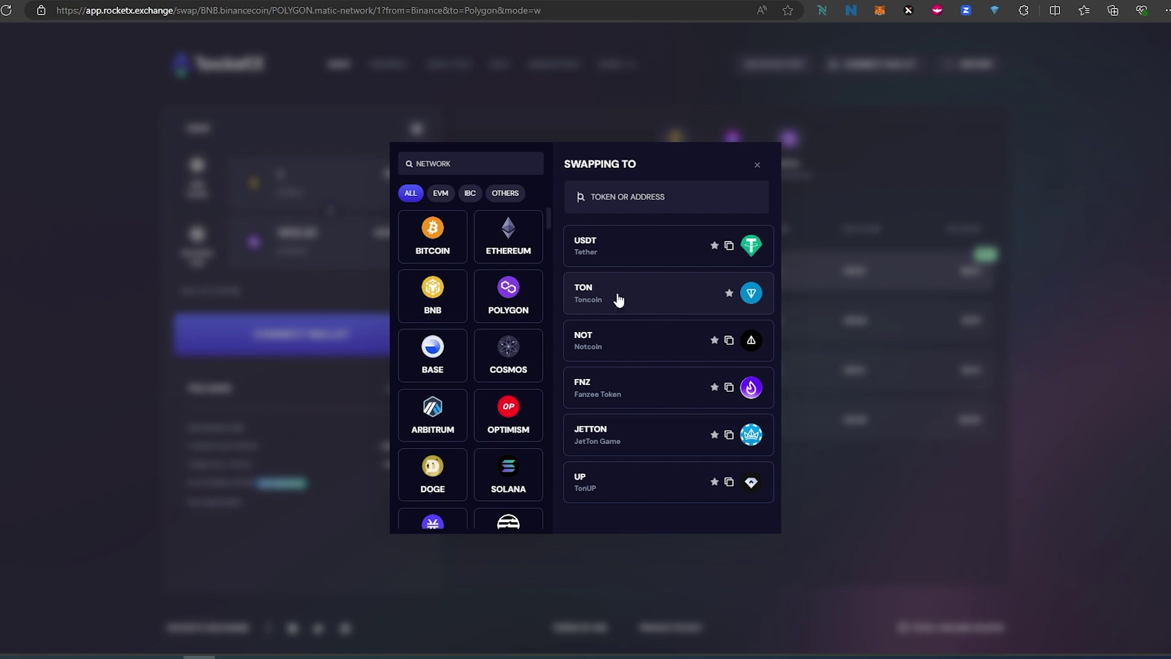
{"action": "left_click", "coordinate": [618, 299]}
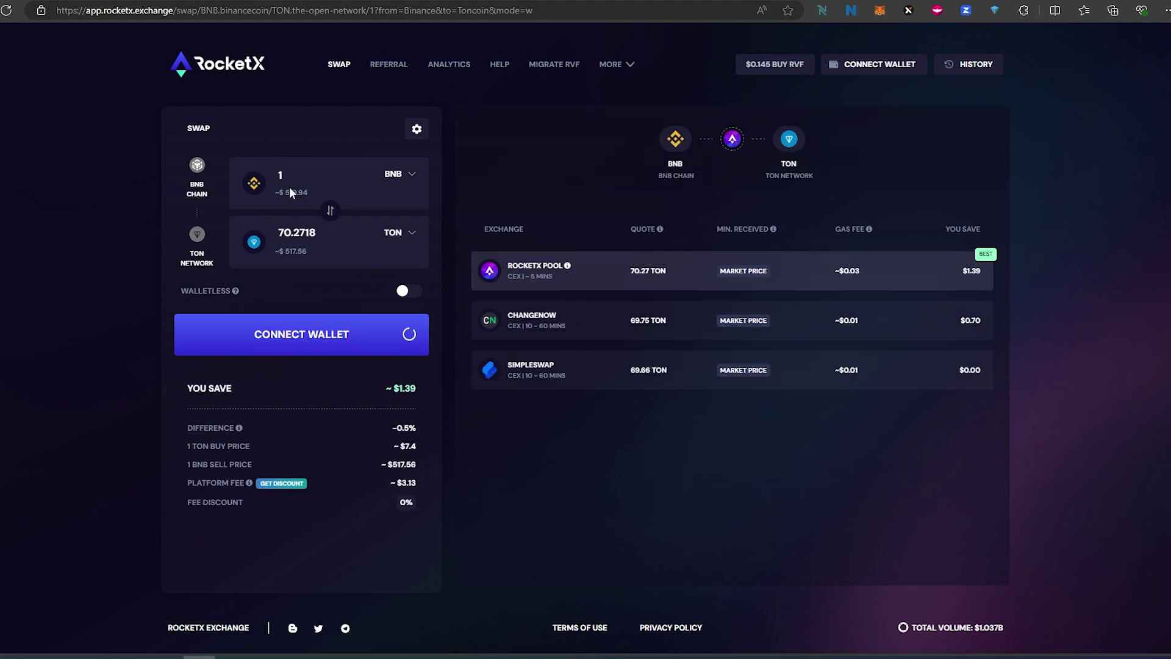
- Connect a MetaMask wallet to RocketX
{"action": "left_click", "coordinate": [330, 334]}
{"action": "left_click", "coordinate": [662, 233]}
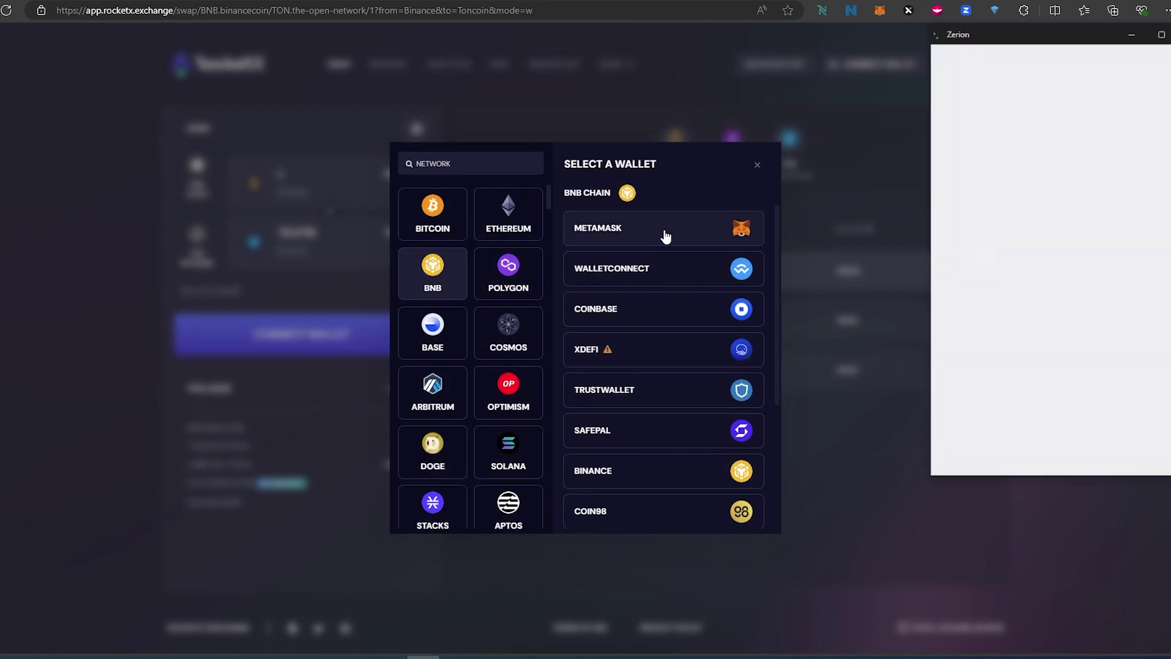
{"action": "left_click", "coordinate": [1065, 306]}
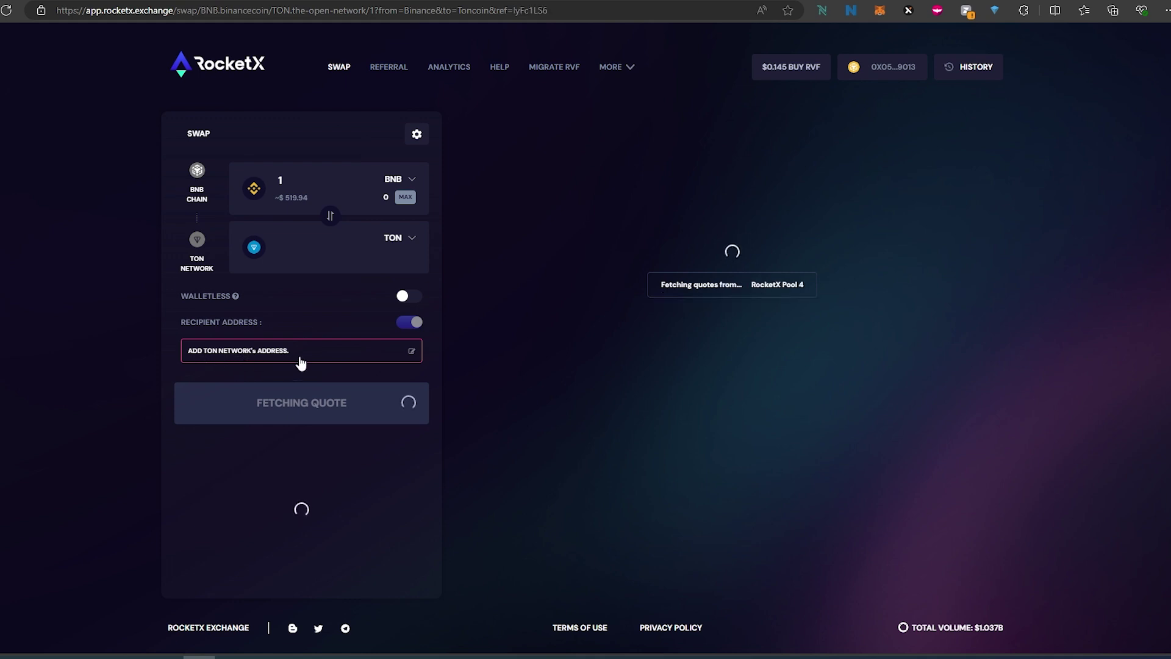
- Copy the Tonkeeper wallet's TON receive address, then return to RocketX's TON recipient address entry
{"action": "left_click", "coordinate": [996, 12]}
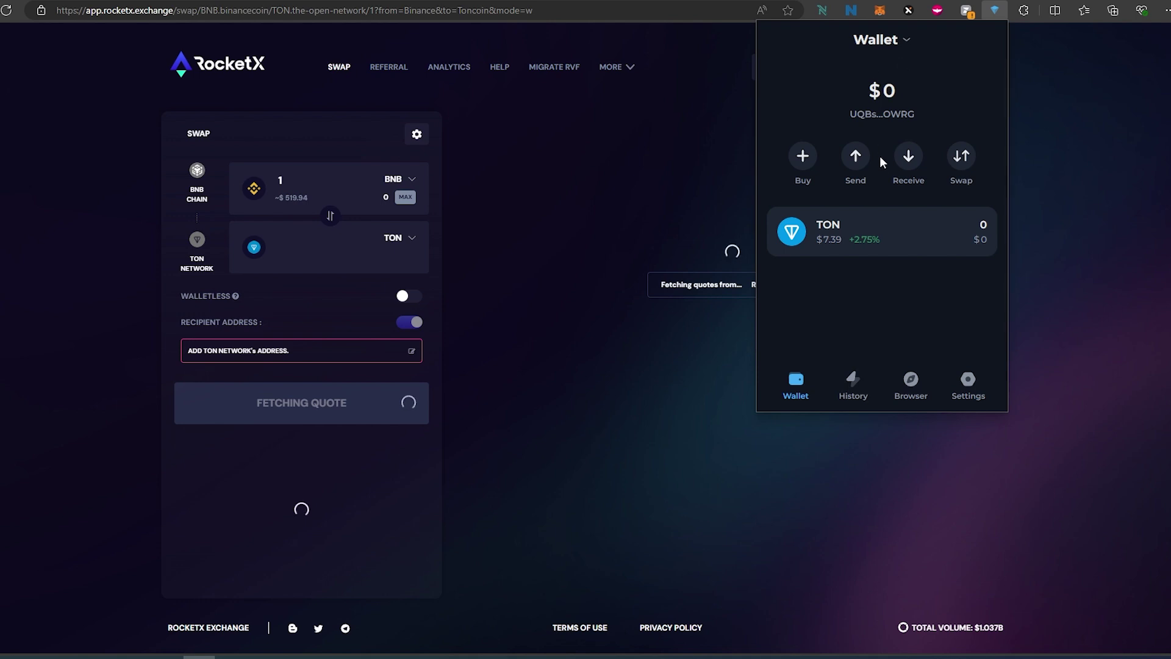
{"action": "left_click", "coordinate": [908, 157]}
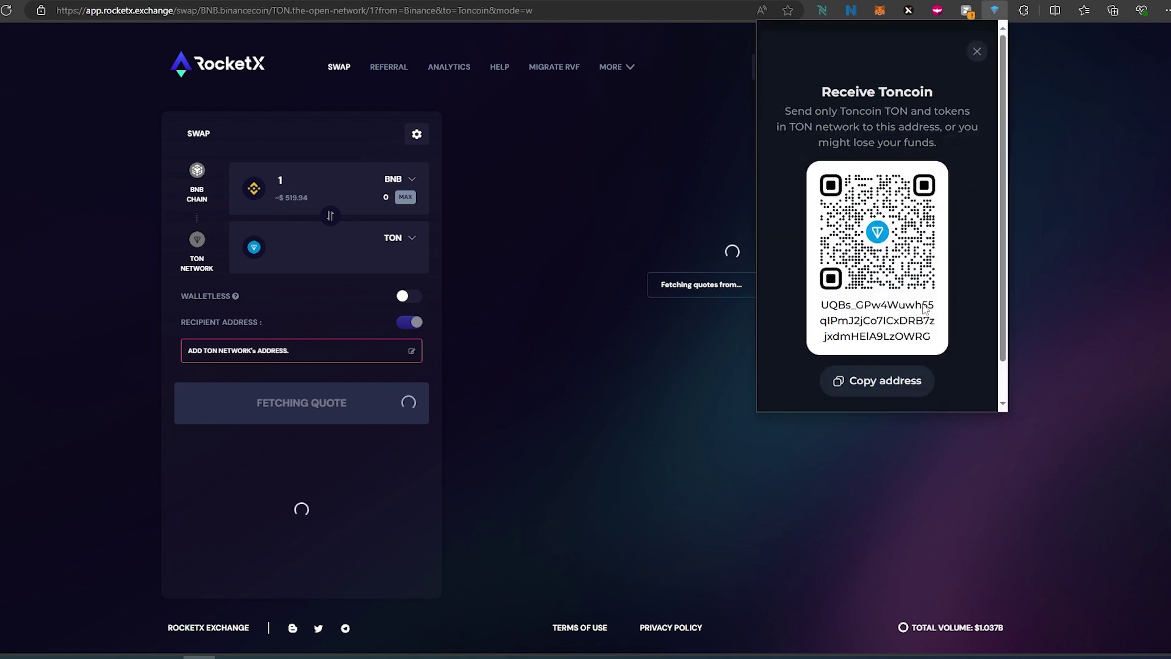
{"action": "left_click", "coordinate": [871, 392]}
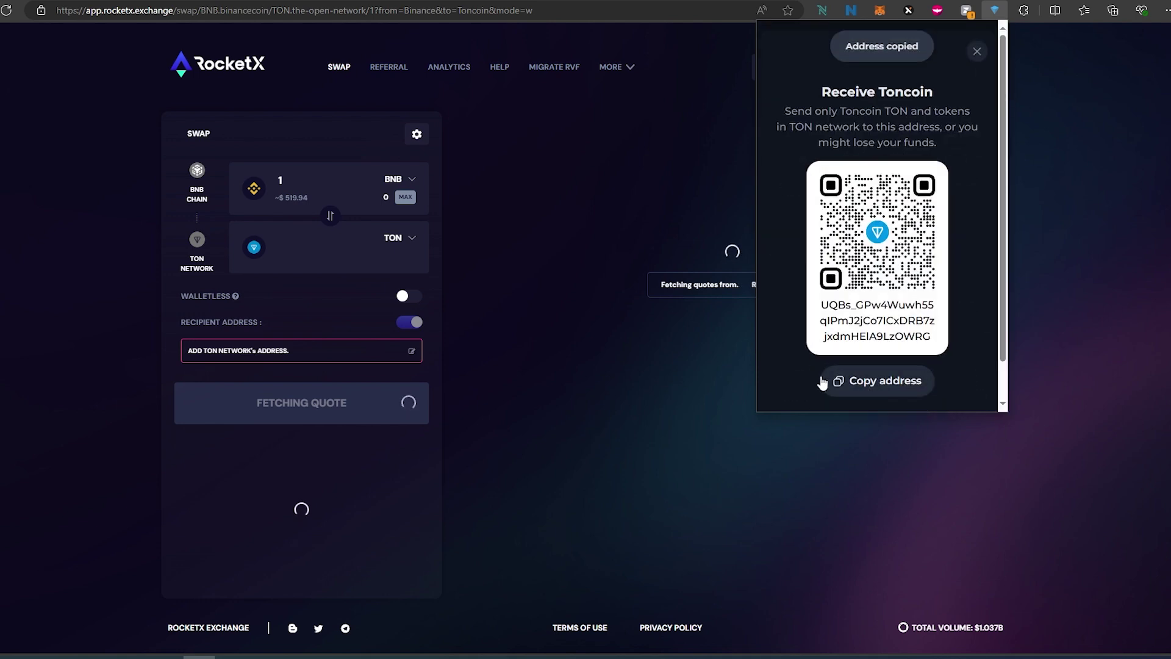
{"action": "left_click", "coordinate": [367, 351]}
- Save the pasted Tonkeeper TON address as RocketX's swap recipient, then reopen the $0 Tonkeeper wallet
{"action": "left_click", "coordinate": [368, 351]}
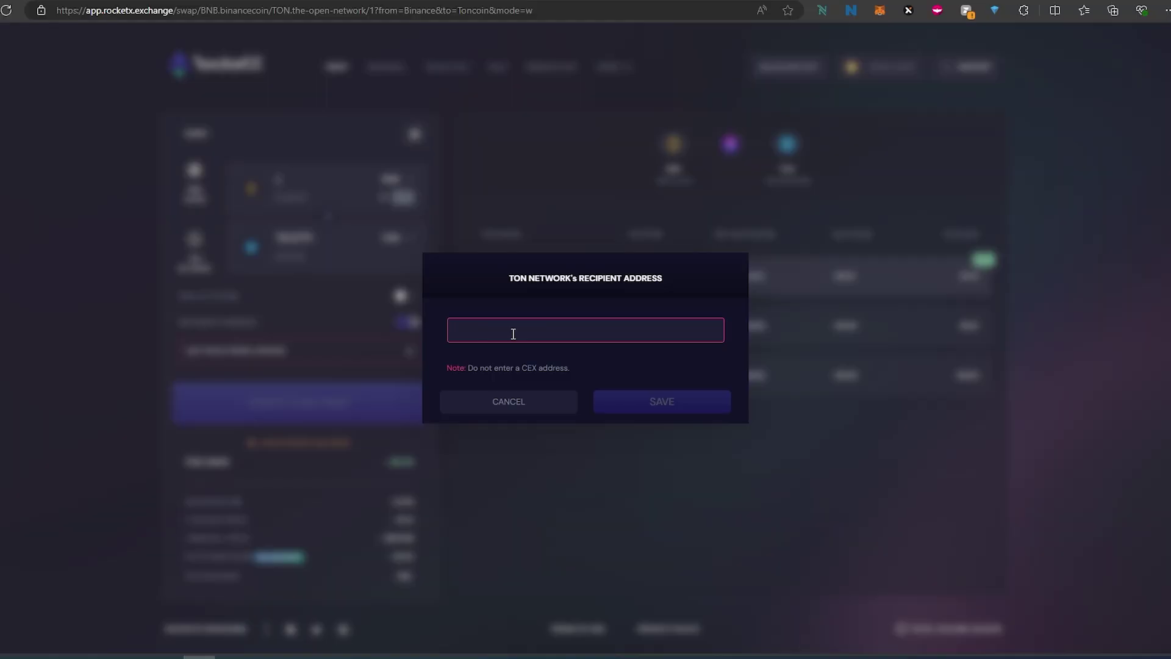
{"action": "key", "text": "ctrl+v"}
{"action": "left_click", "coordinate": [664, 403]}
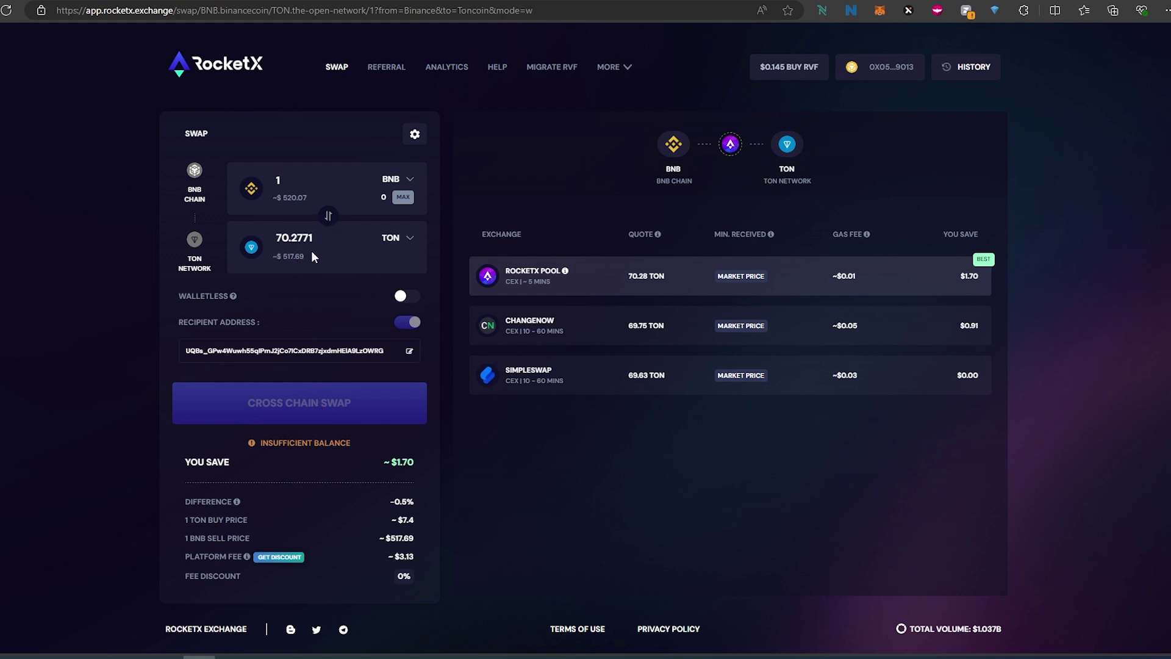
{"action": "left_click", "coordinate": [999, 11]}
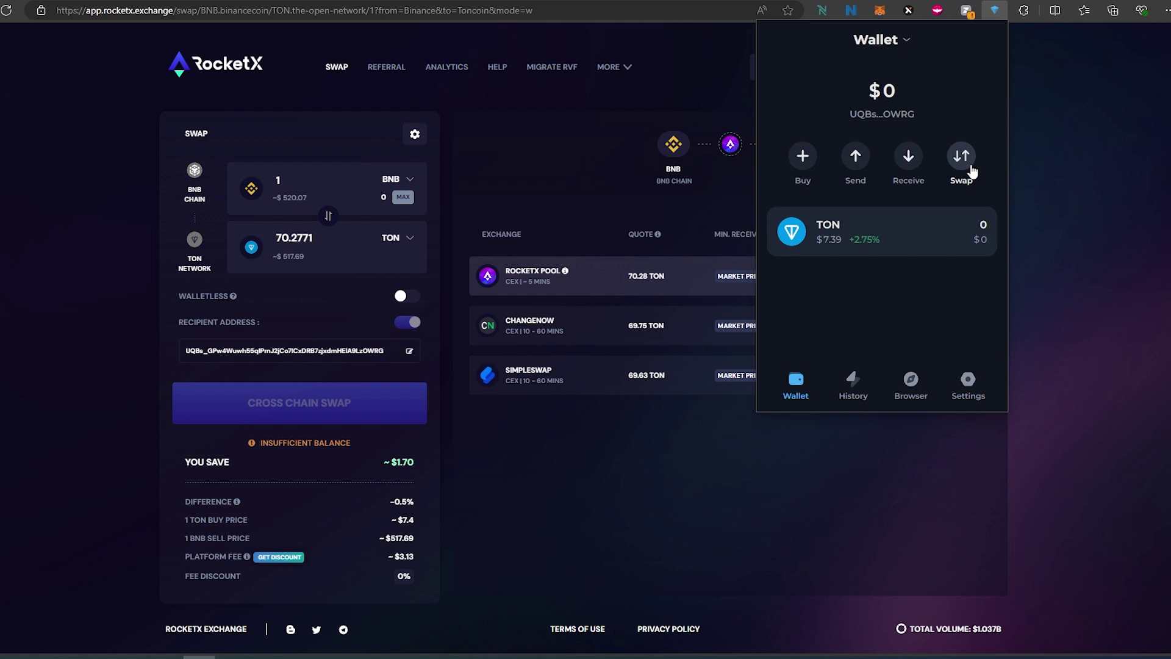
{"action": "left_click", "coordinate": [961, 159]}
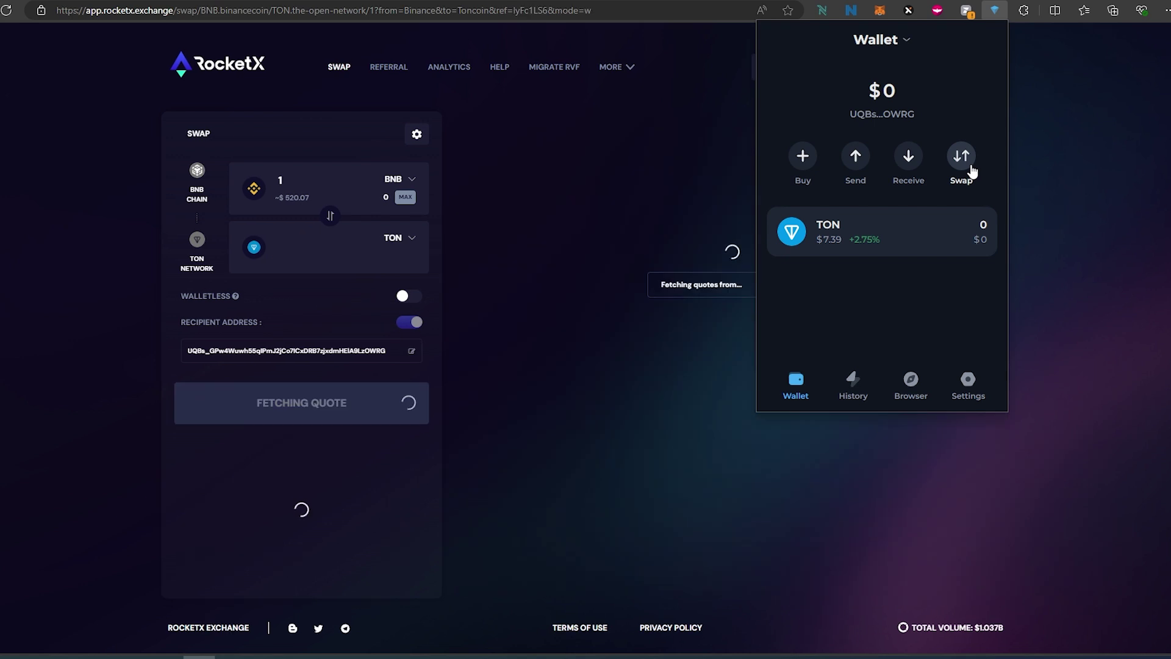